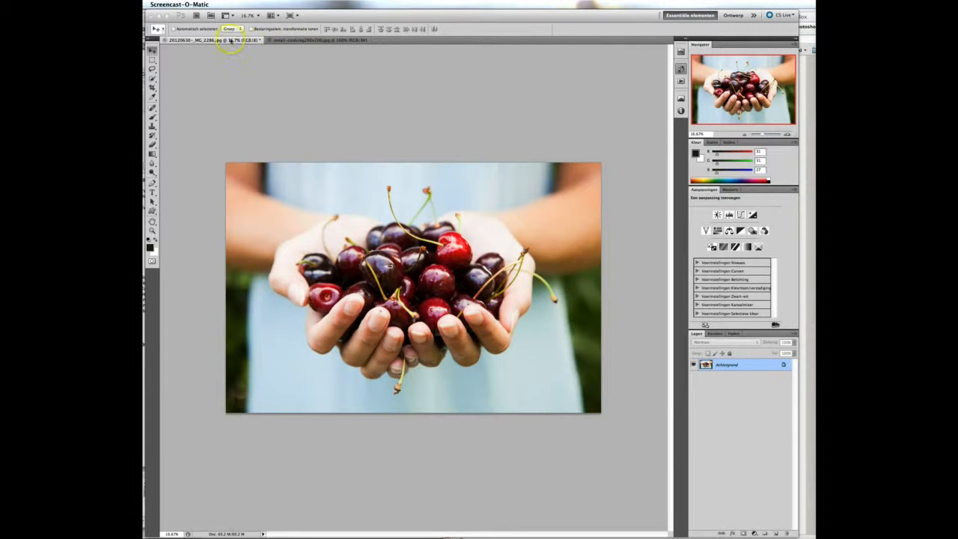
Step: Resize the cherries photo to 620 pixels wide at a resolution of 72 pixels/inch, keeping its proportions
left_click(225, 41)
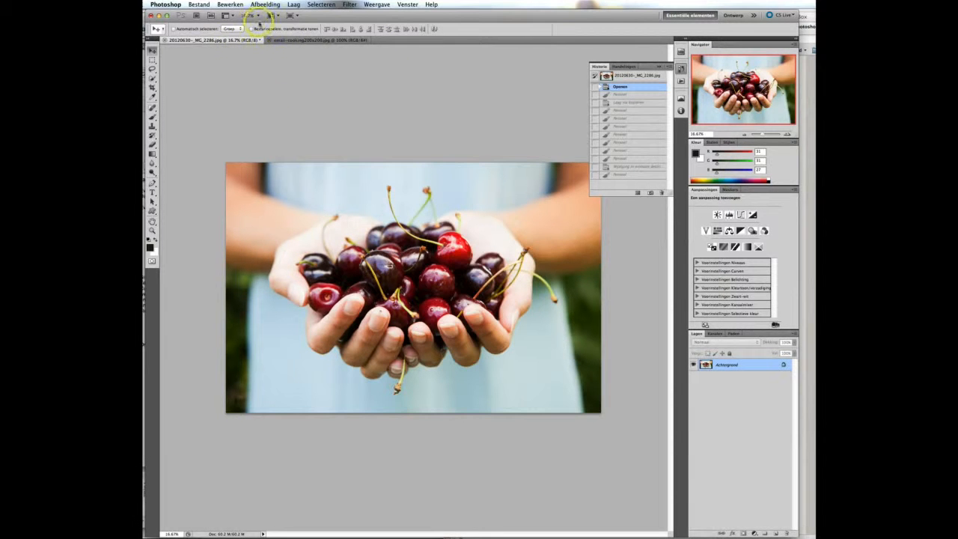
left_click(266, 5)
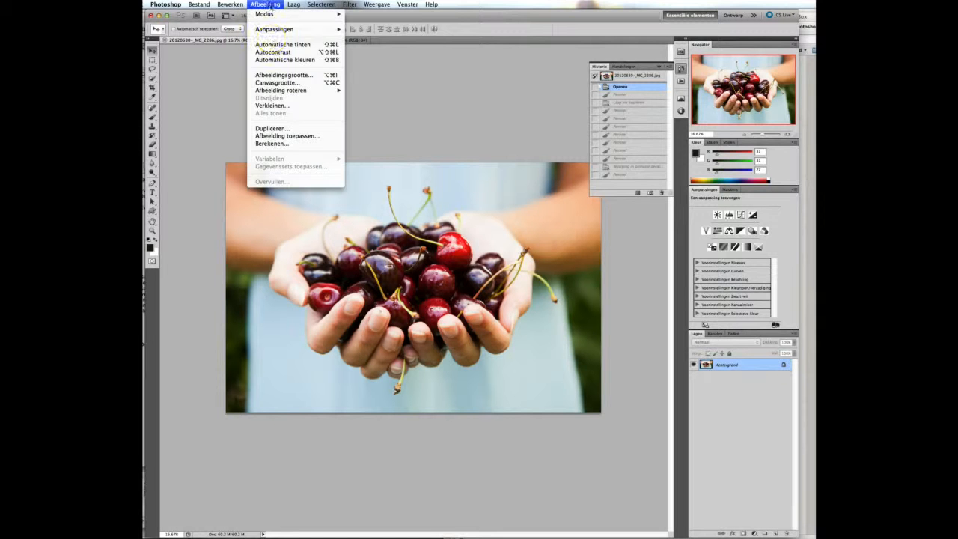
left_click(278, 74)
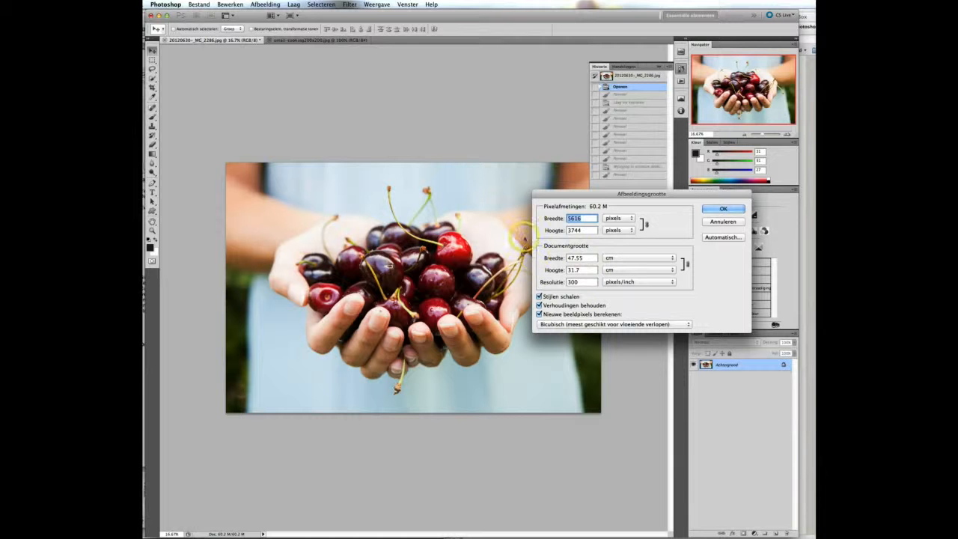
double_click(572, 282)
type("72")
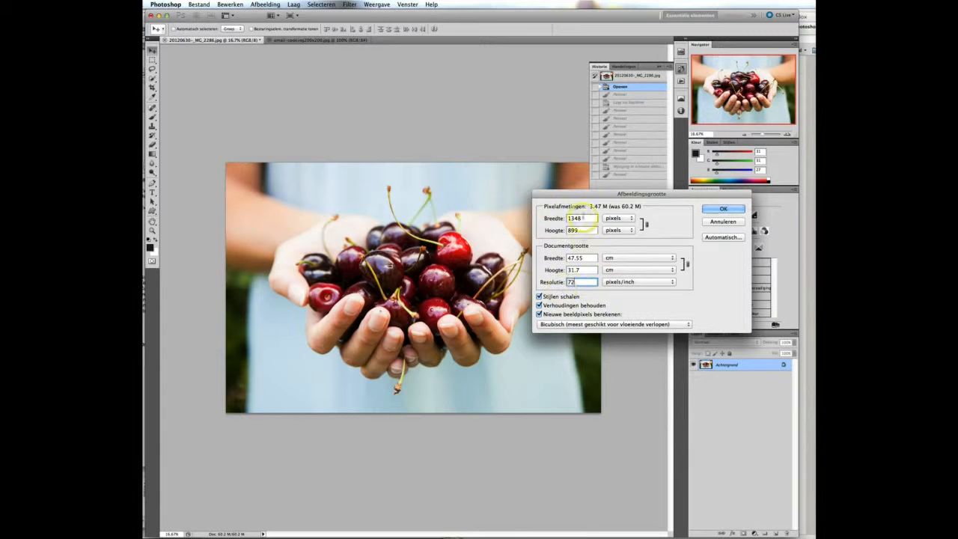
double_click(578, 218)
type("620")
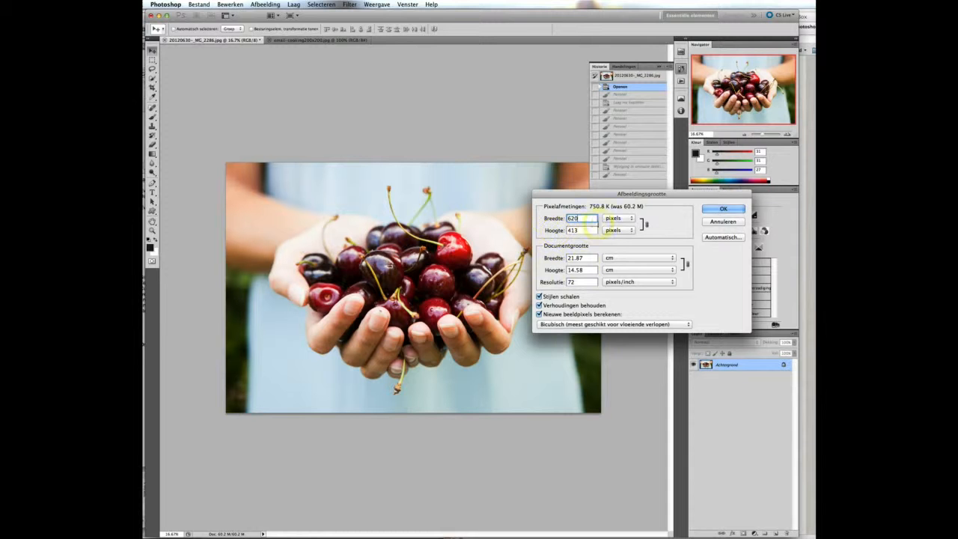
left_click(724, 210)
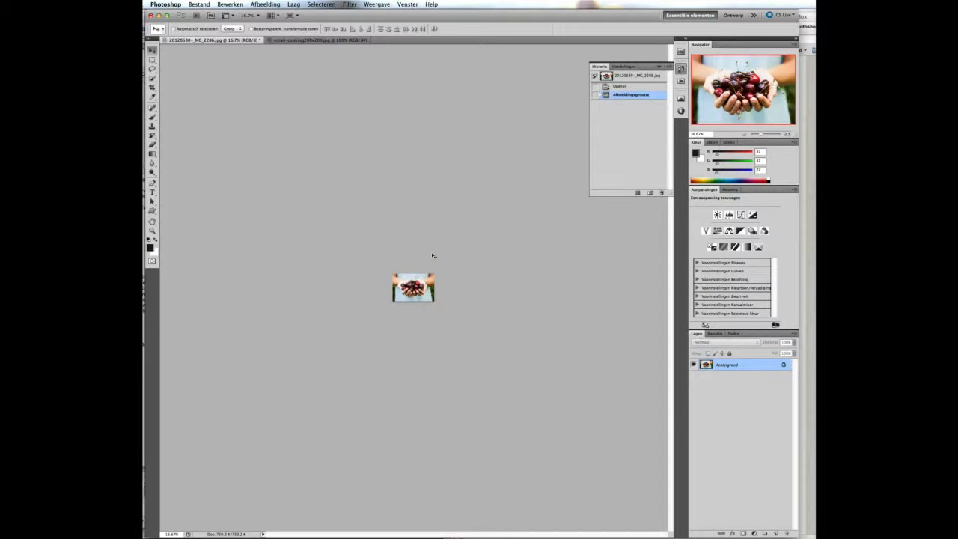
key("super+1")
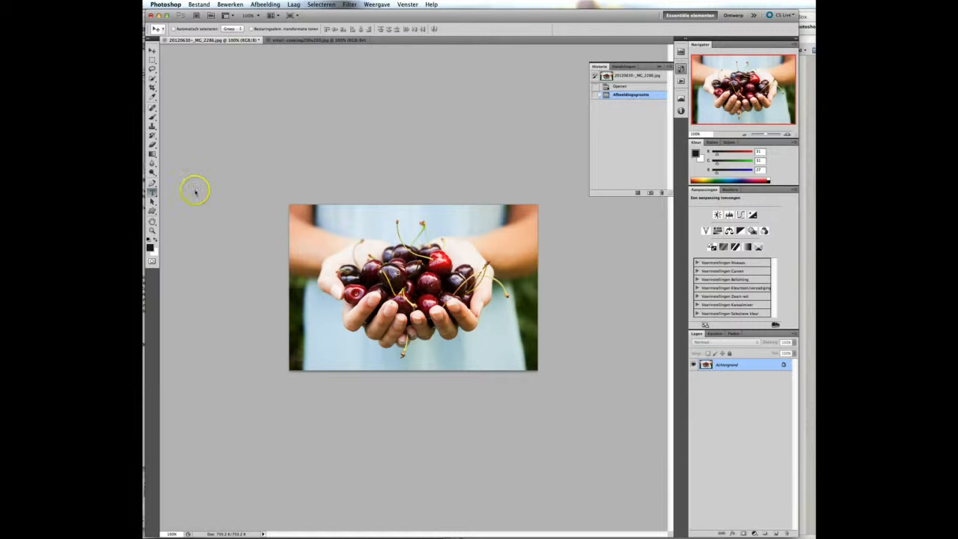
Step: Add the text "SCRIBBLES AND NOTES" in black Verdana and place it along the lower edge of the photo
key("t")
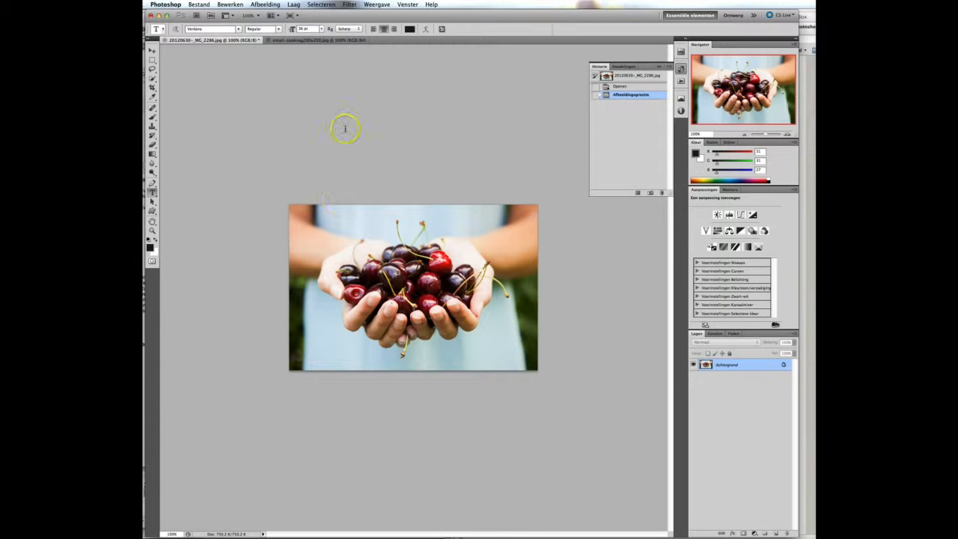
left_click(318, 358)
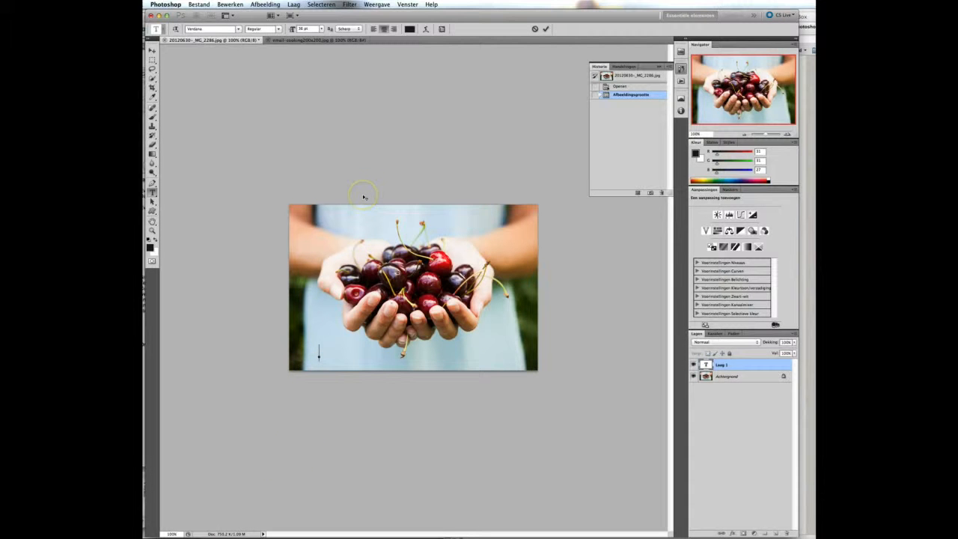
type("SCRIBBLES AND")
type(" NOTES")
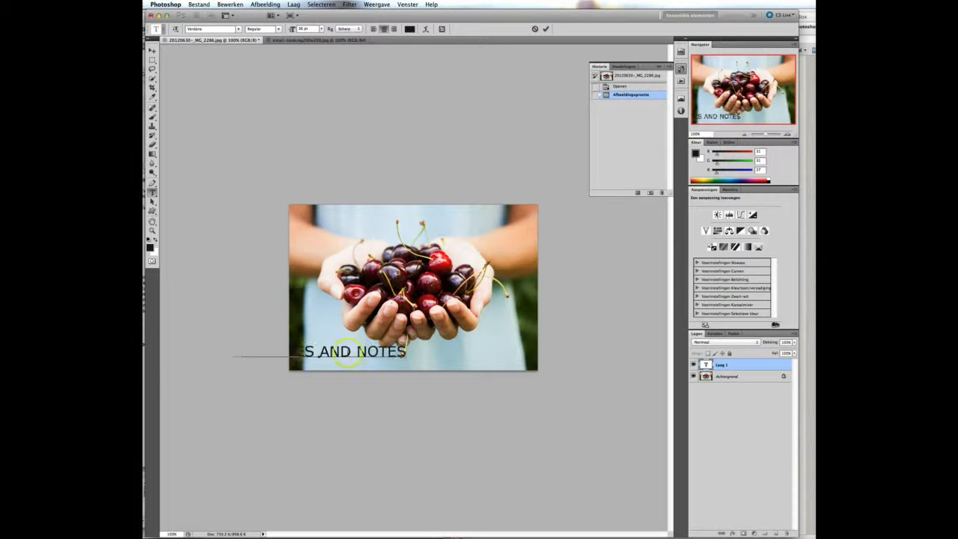
mouse_move(319, 368)
left_mouse_down()
mouse_move(310, 368)
mouse_move(402, 372)
left_mouse_up()
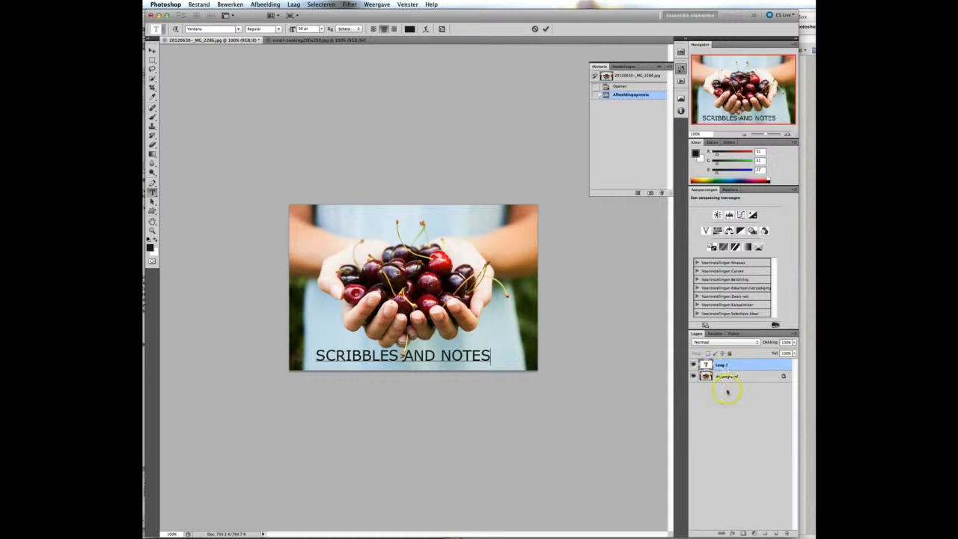
Step: Lower the opacity of the "SCRIBBLES AND NOTES" text layer to 21% so it acts as a faint watermark
left_click(793, 343)
left_click(794, 343)
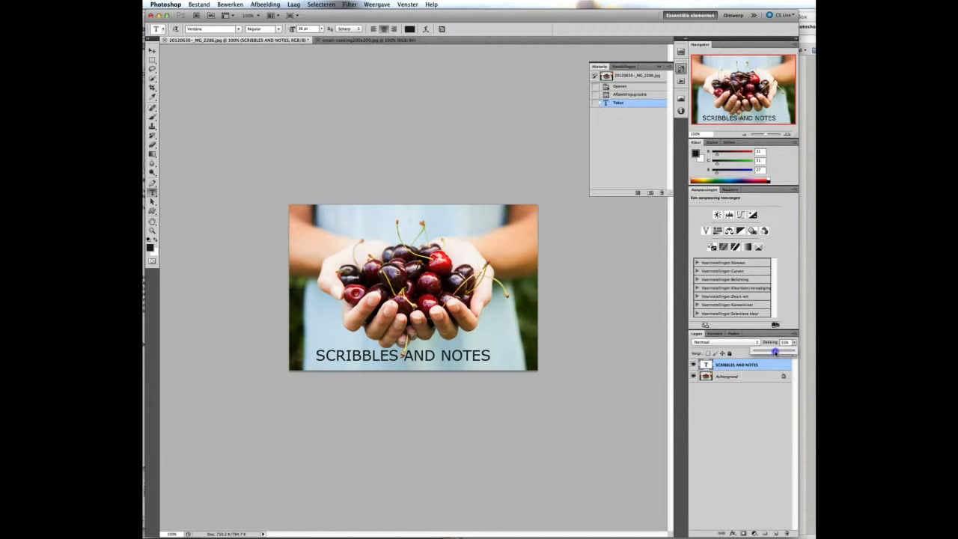
left_click_drag(776, 351, 764, 352)
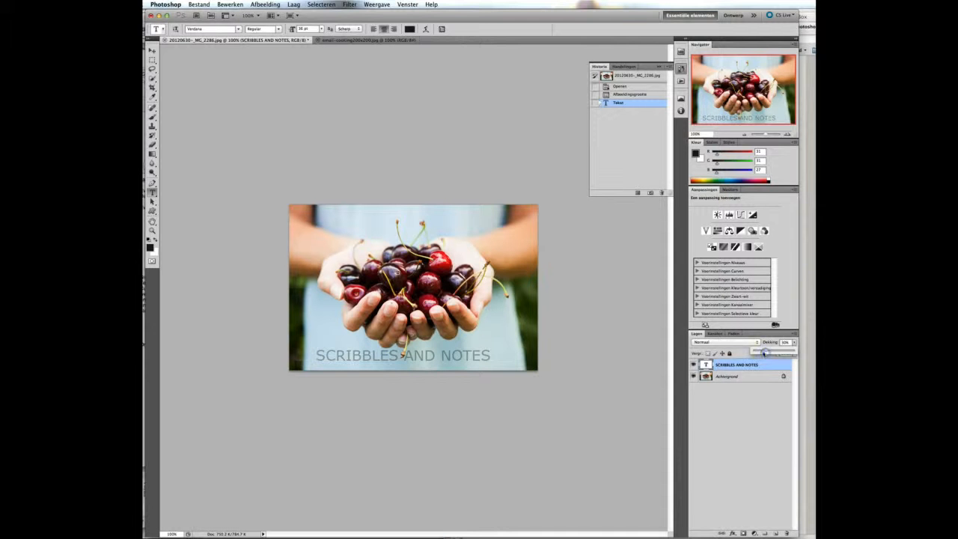
left_click(792, 344)
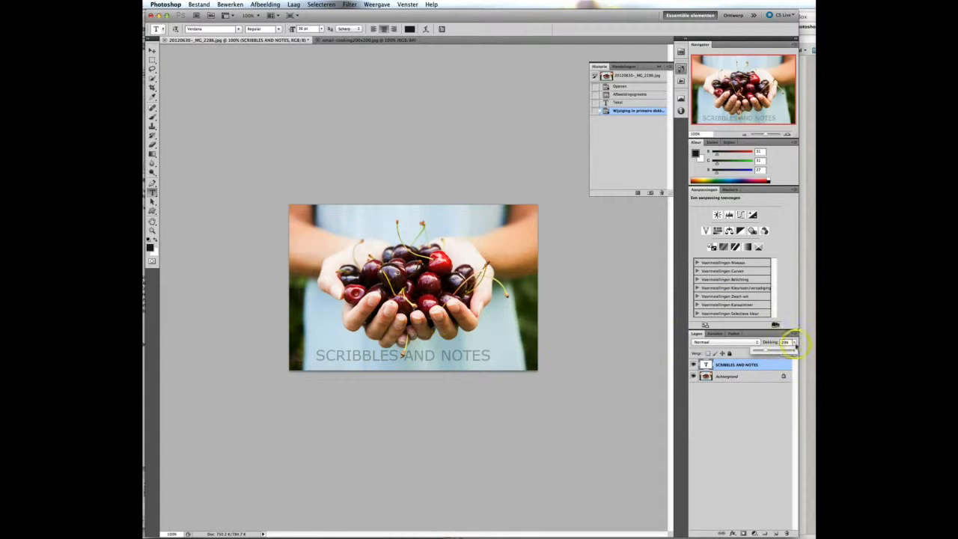
left_click_drag(792, 353, 793, 353)
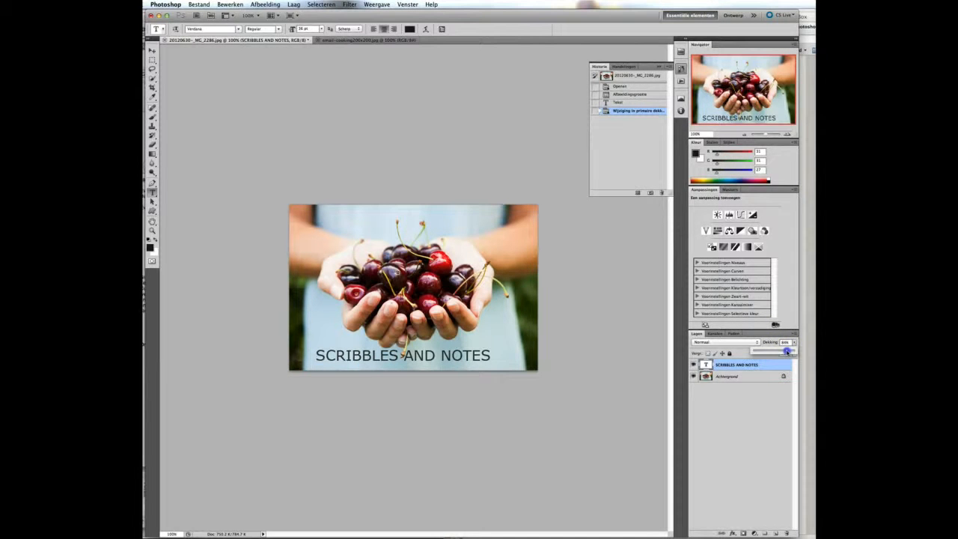
left_click_drag(774, 352, 761, 353)
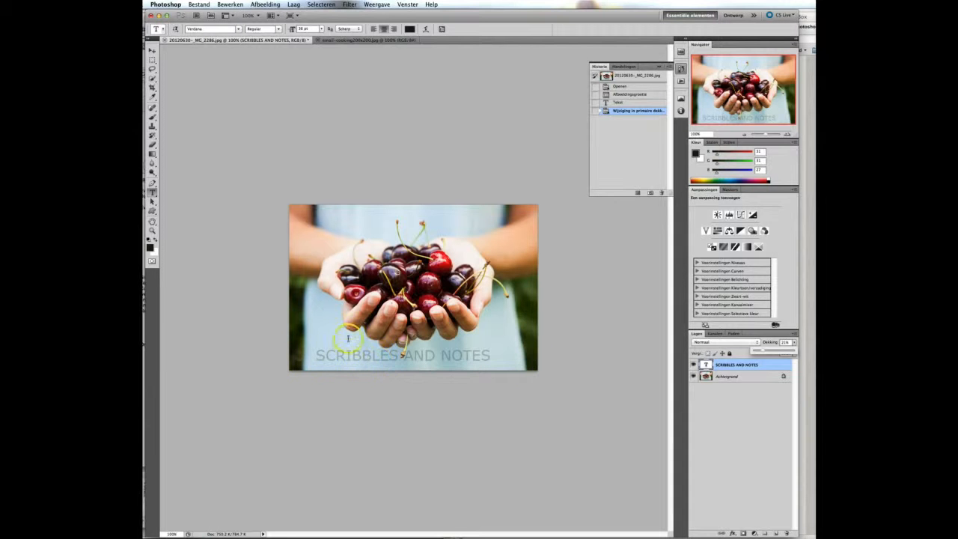
left_click(371, 356)
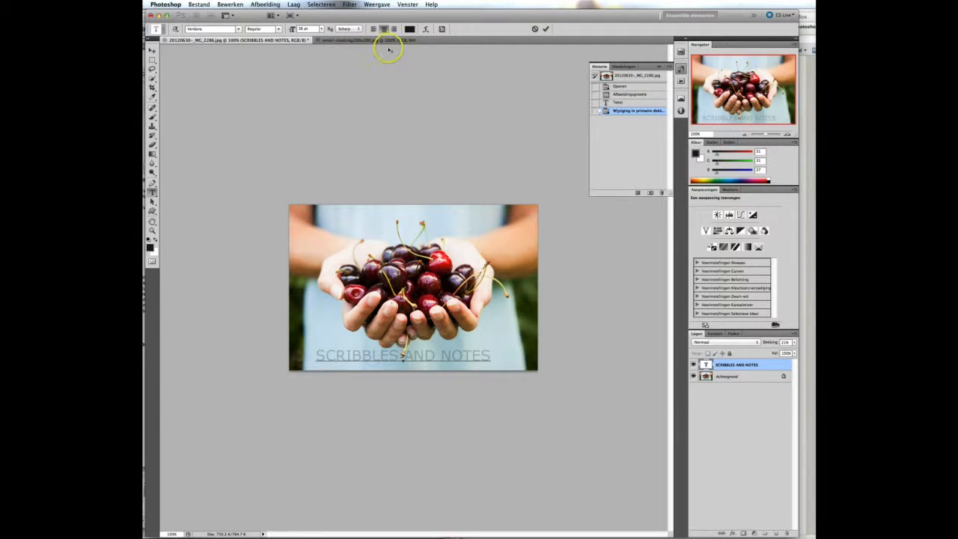
left_click(409, 28)
left_click(592, 214)
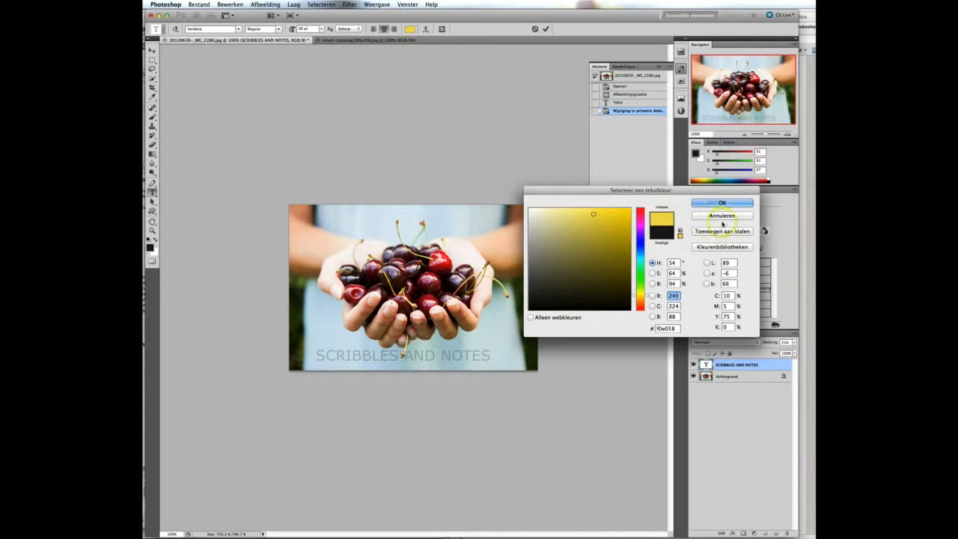
left_click(713, 215)
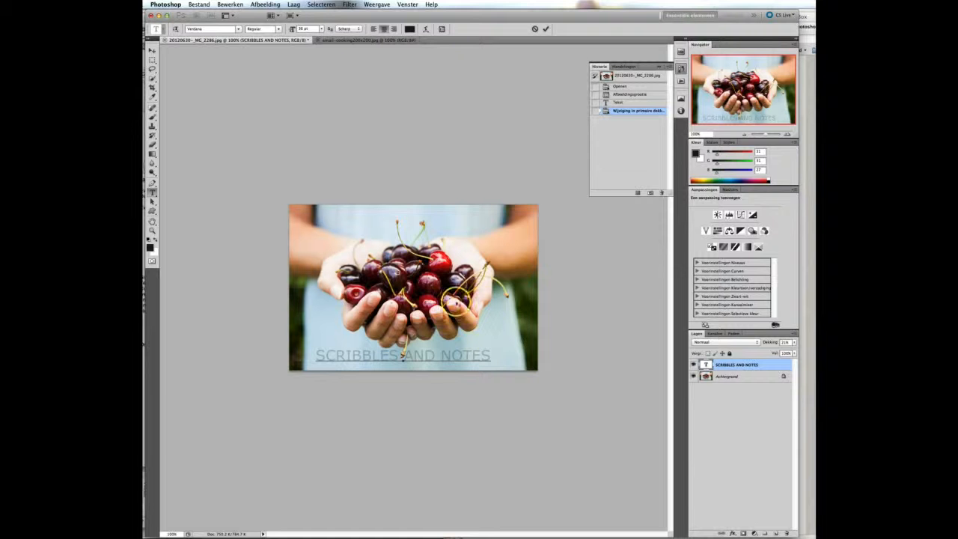
Step: Hide the "SCRIBBLES AND NOTES" text layer and show it again to compare the photo with and without it
double_click(752, 365)
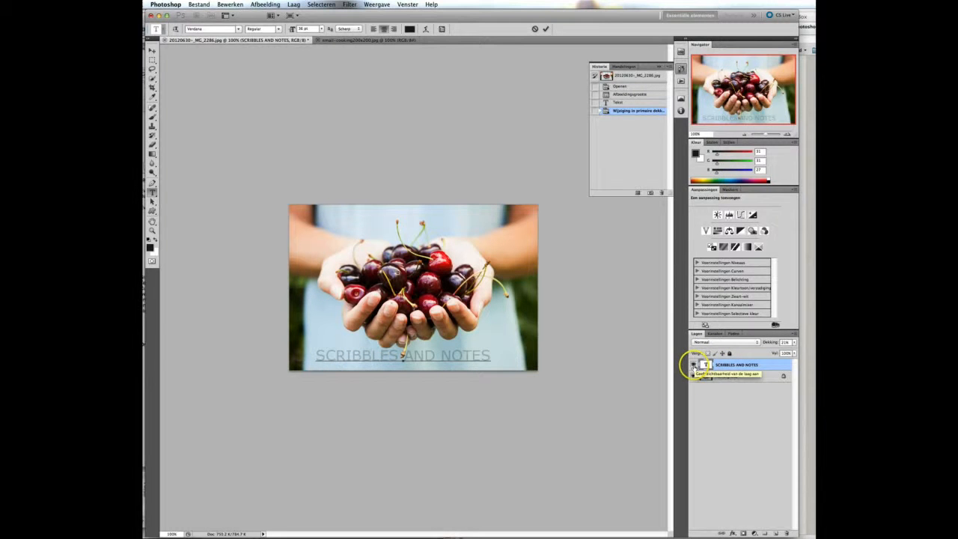
left_click(693, 365)
left_click(693, 365)
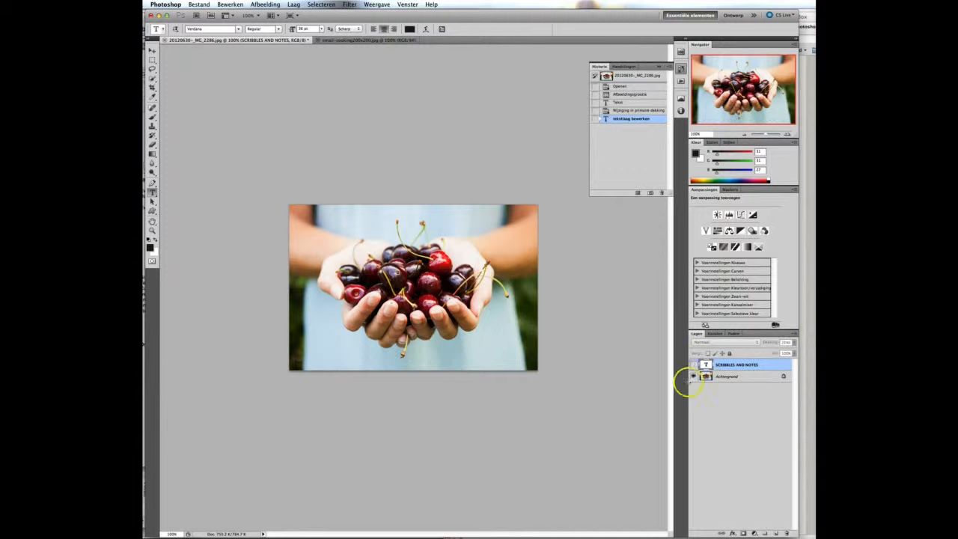
left_click(693, 365)
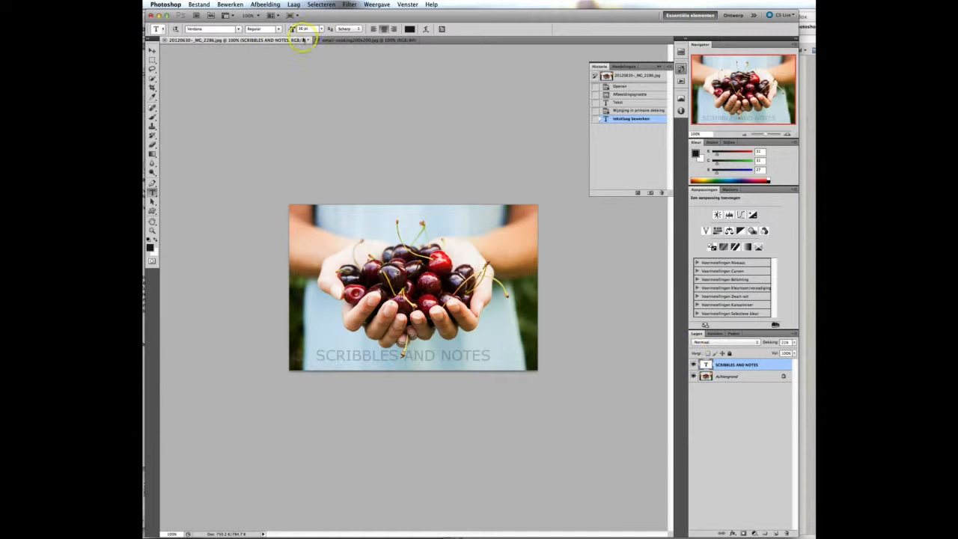
left_click(293, 5)
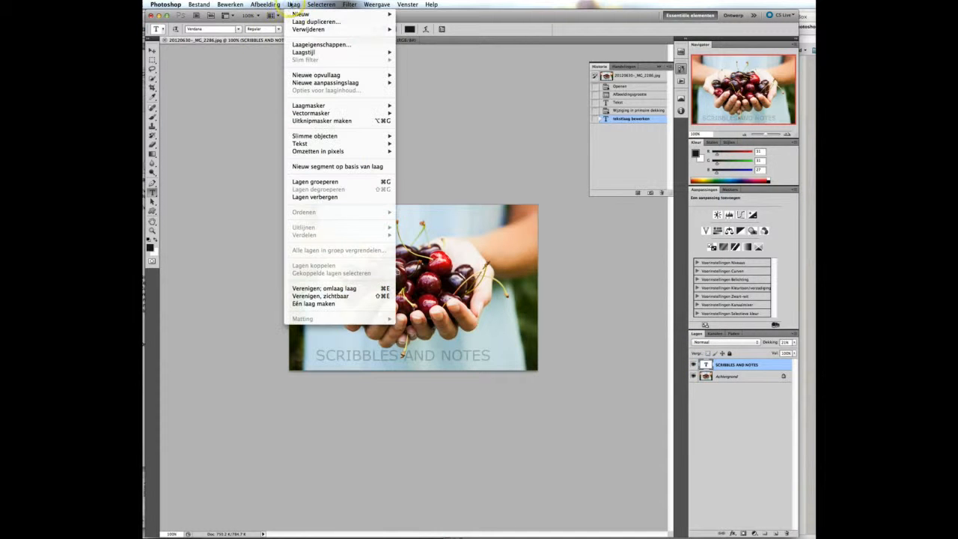
left_click(333, 304)
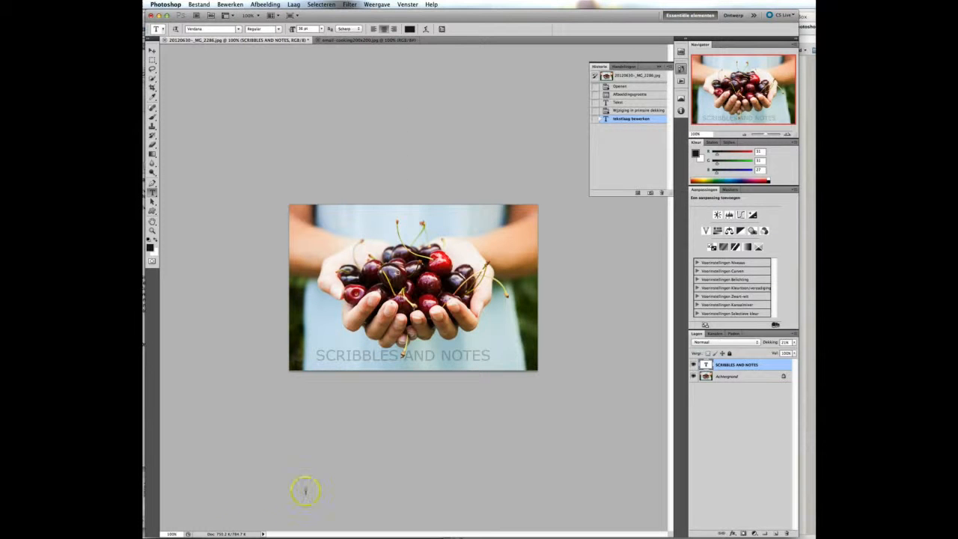
key("alt+p")
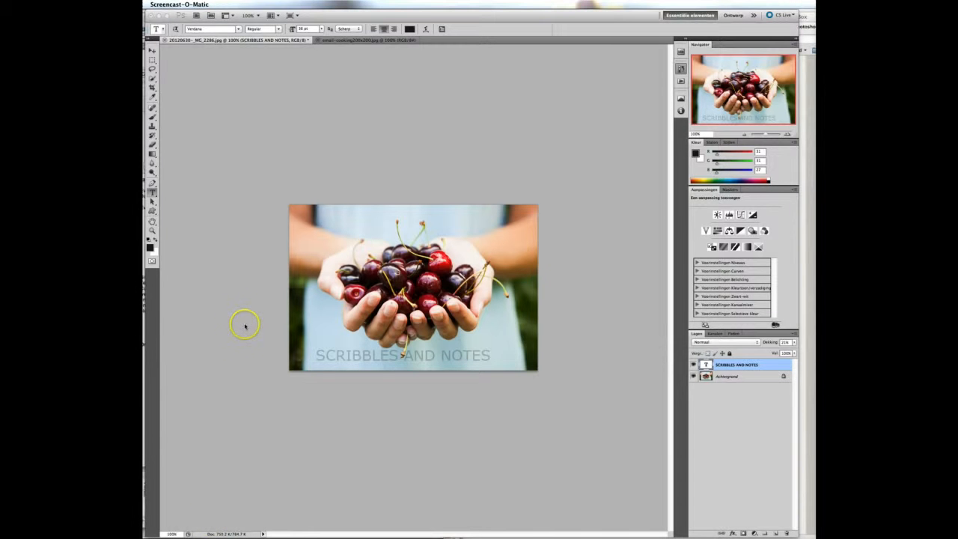
left_click(332, 20)
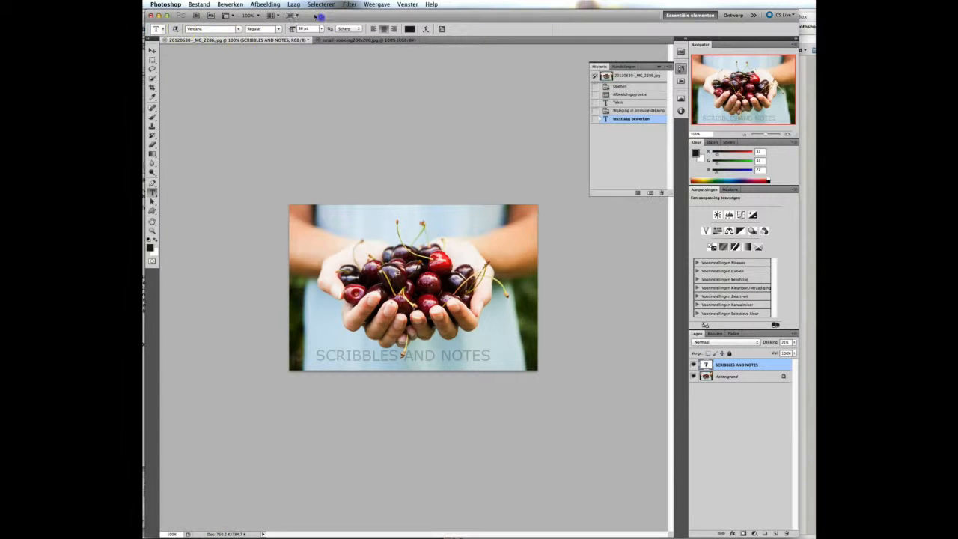
Step: Examine the Save for Web preview and JPEG export settings for the watermarked photo, leaving without saving
left_click(198, 6)
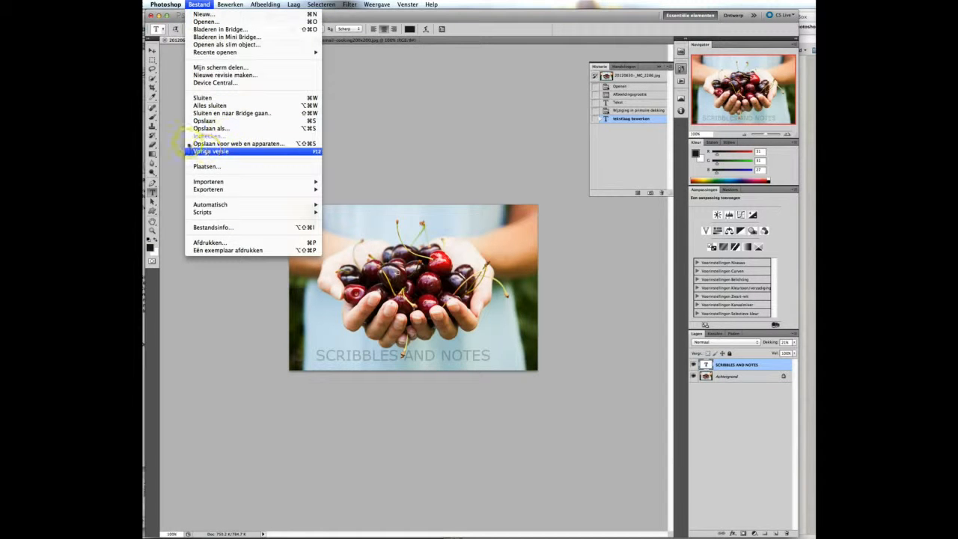
left_click(271, 144)
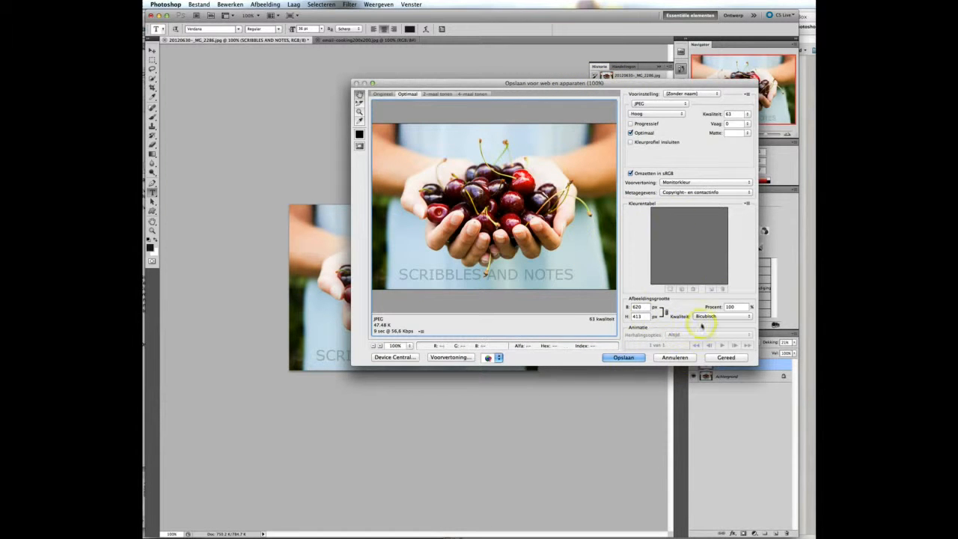
left_click(675, 356)
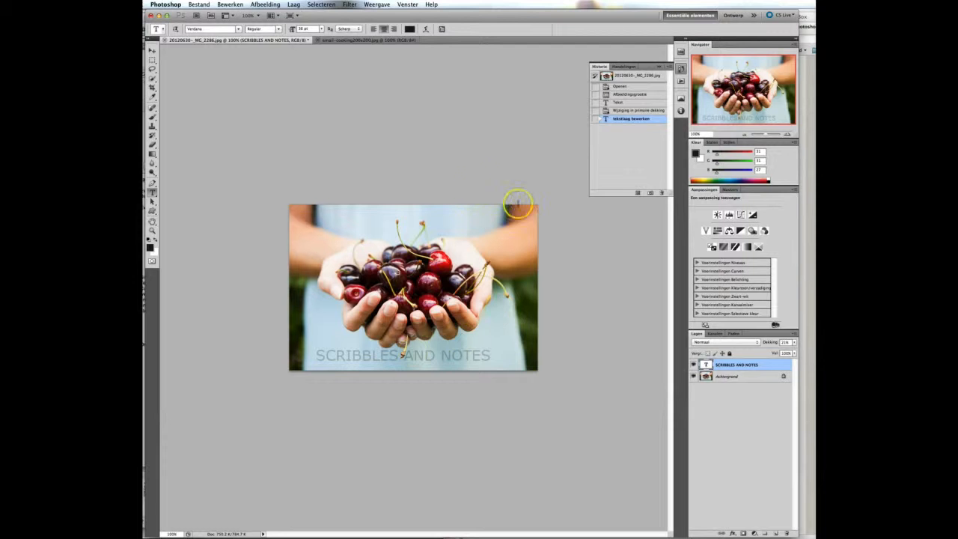
left_click(794, 335)
left_click(793, 336)
left_click(792, 335)
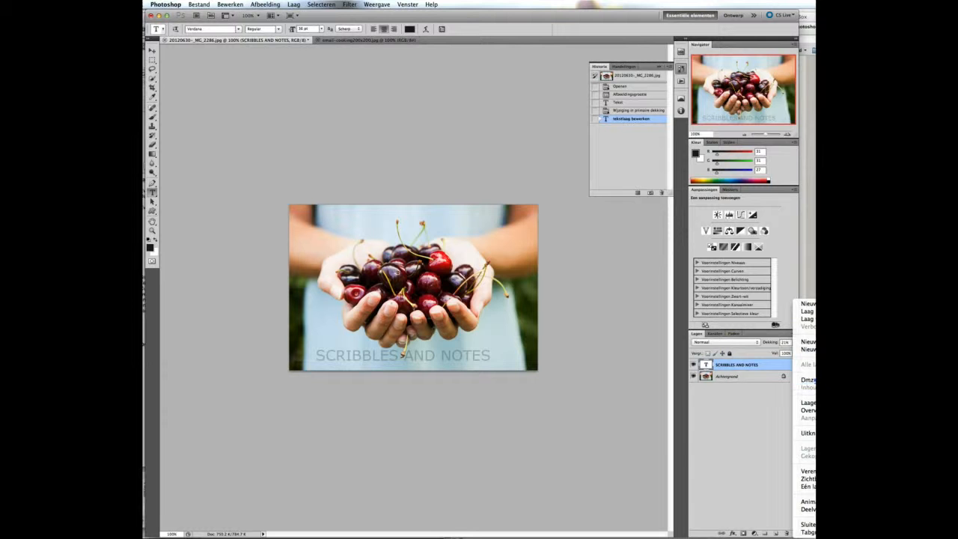
left_click(265, 6)
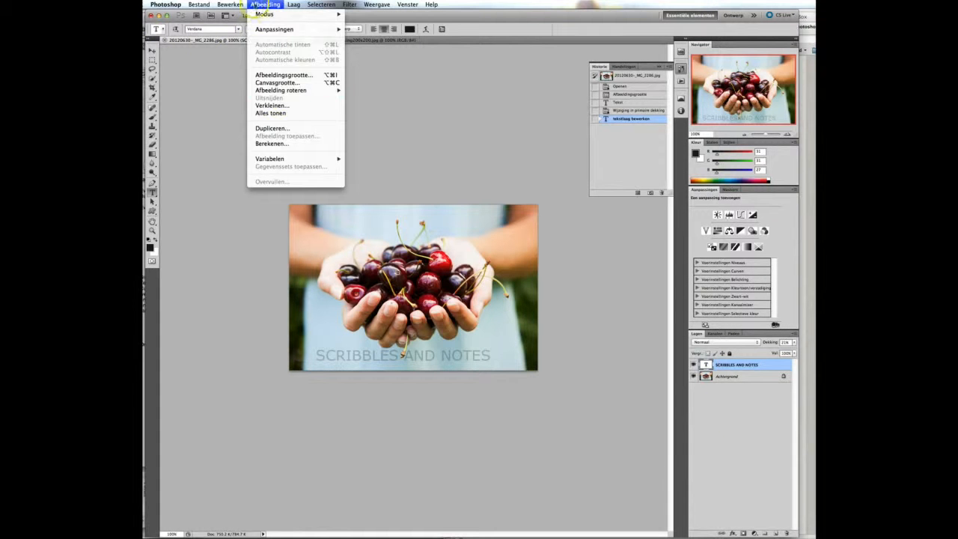
left_click(234, 5)
left_click(291, 6)
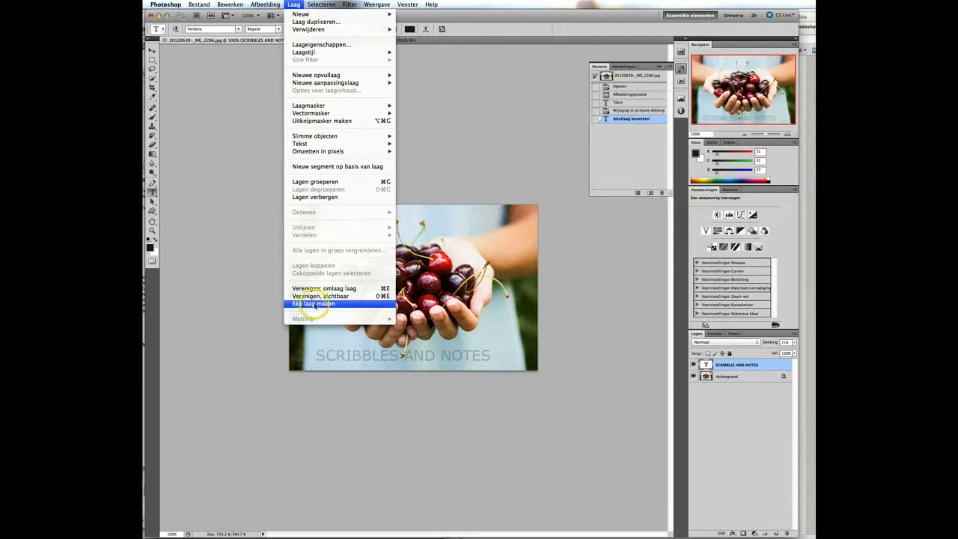
left_click(241, 282)
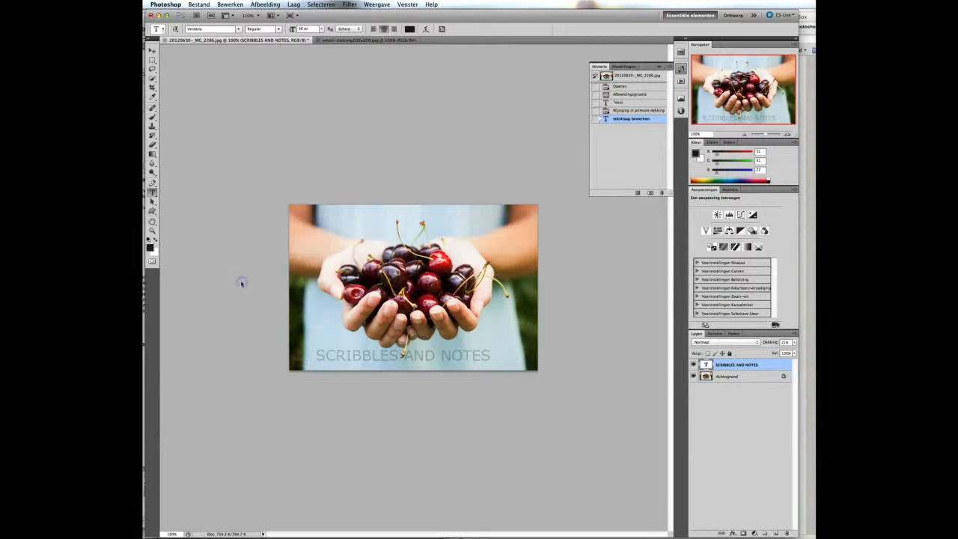
Step: Revert the cherries photo to its originally opened state in the history
left_click(620, 87)
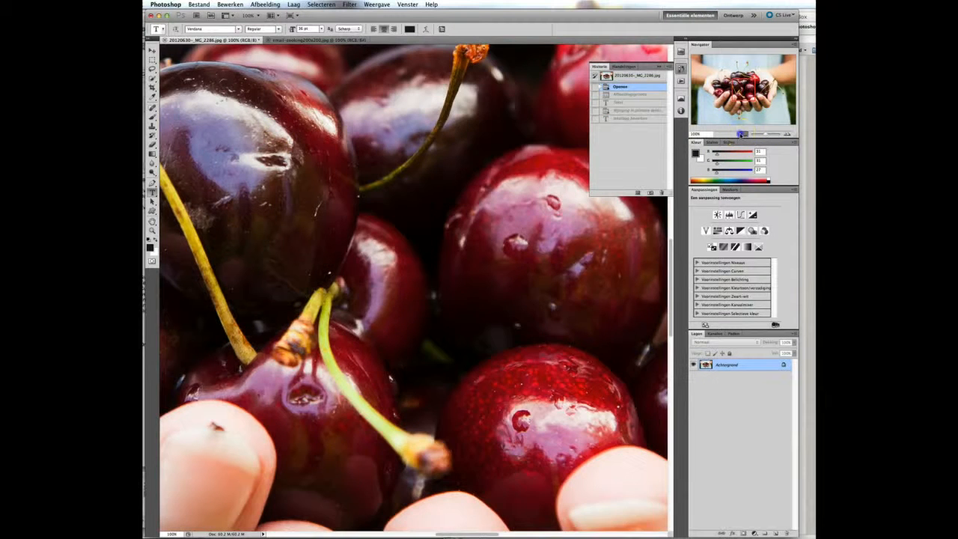
left_click(740, 134)
left_click(742, 135)
left_click(743, 135)
left_click(744, 135)
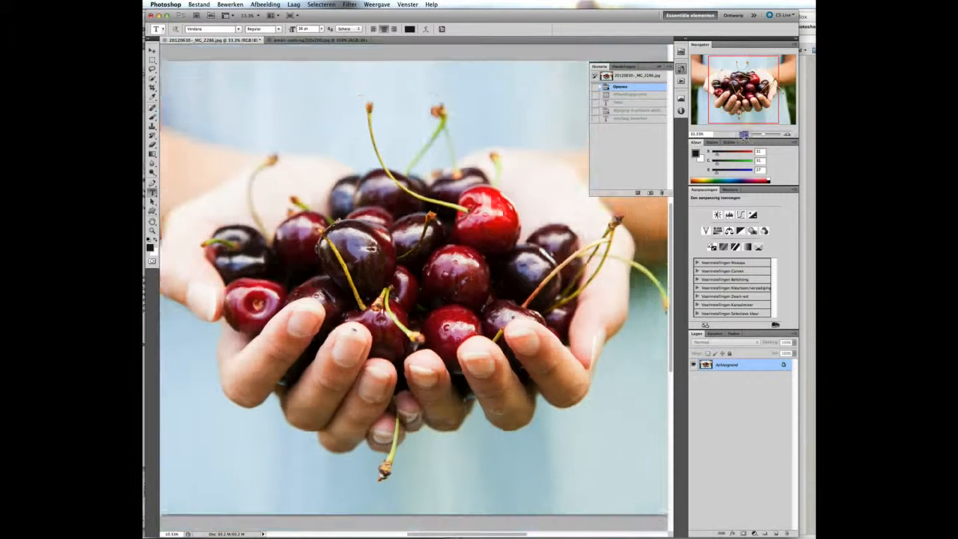
Step: Activate the Brush tool and choose the 24 px textured tip from the brush presets
left_click(743, 134)
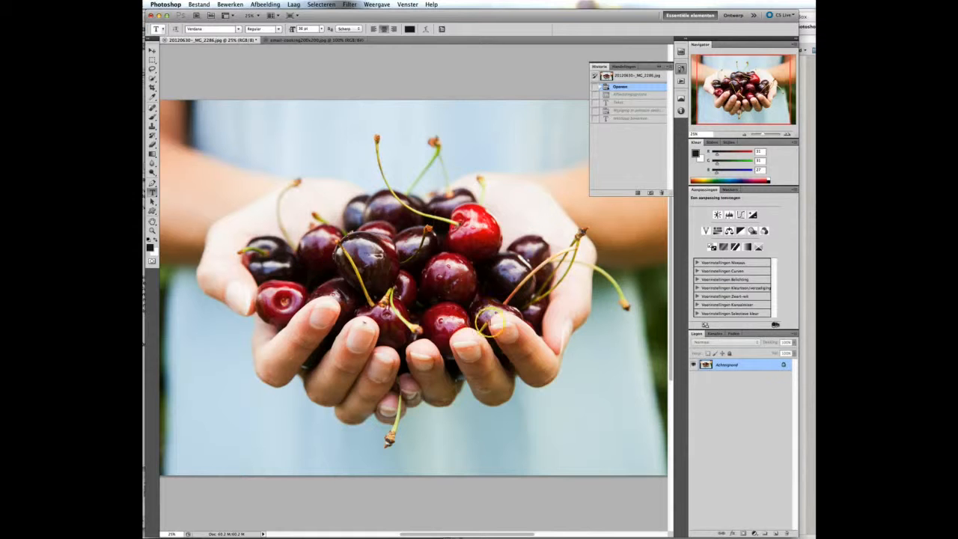
left_click(740, 135)
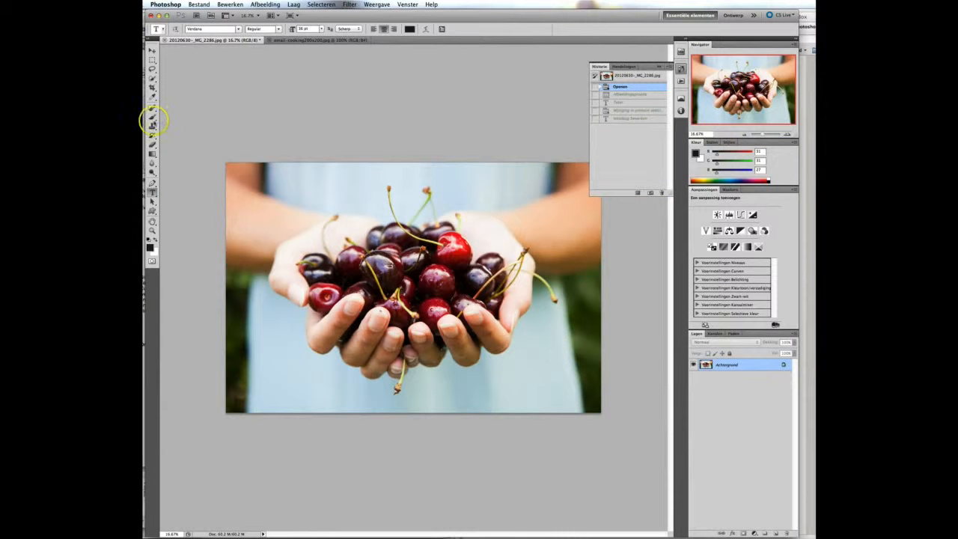
left_click(153, 118)
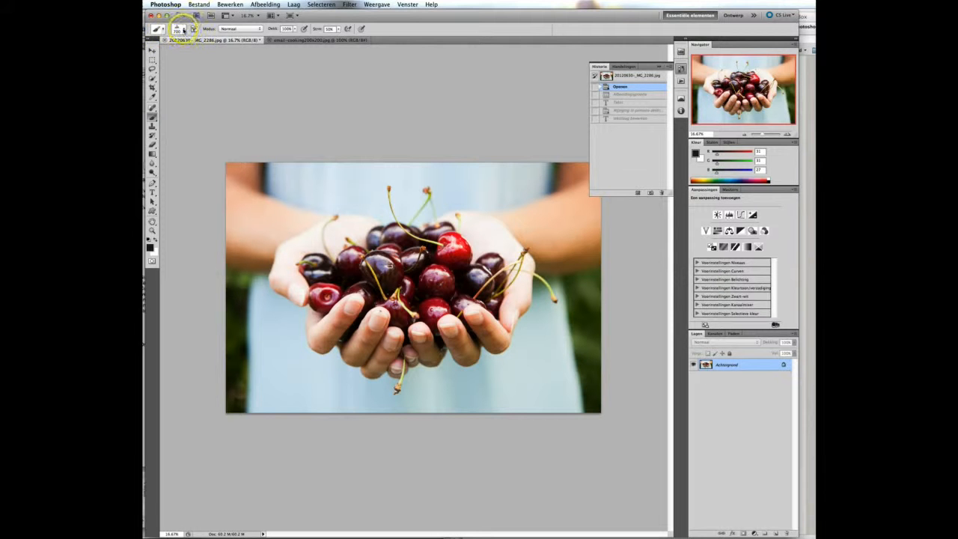
left_click(182, 29)
left_click_drag(234, 116, 235, 92)
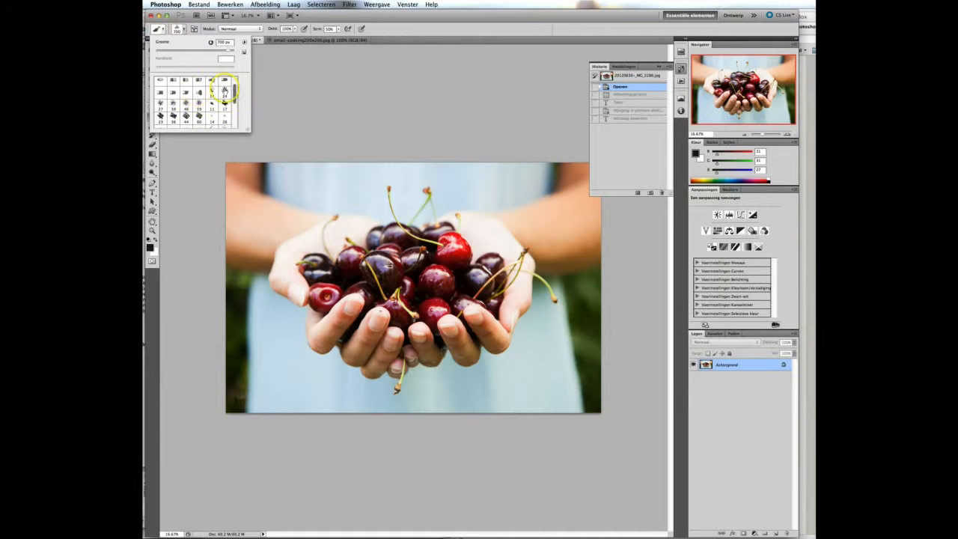
left_click(224, 91)
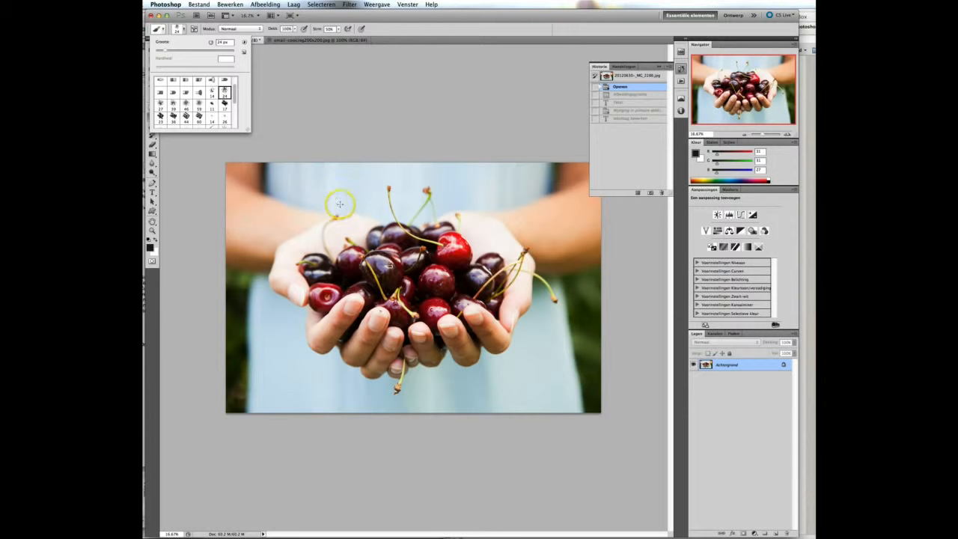
left_click(351, 129)
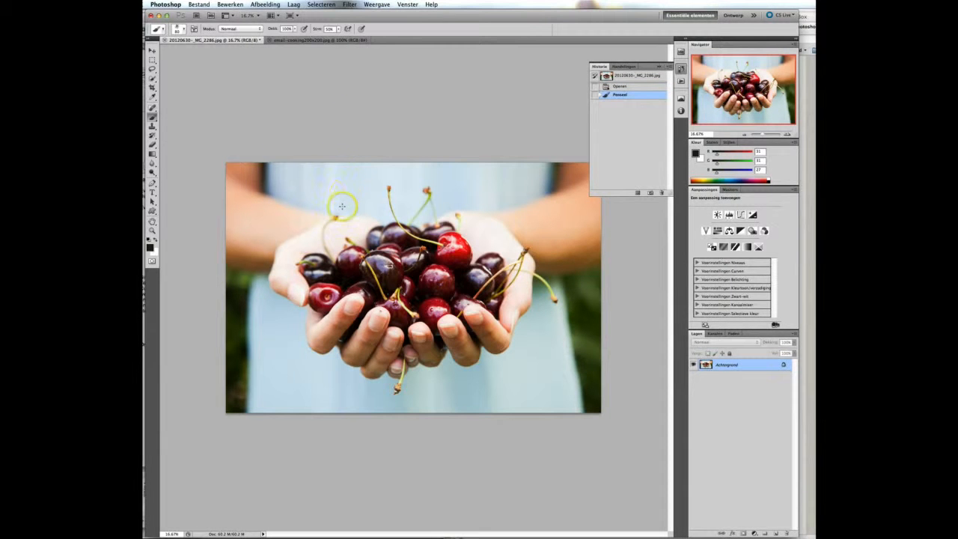
Step: Dab scattered black brush marks over the pale blue dress above the cherries
left_click(341, 200)
left_click(362, 189)
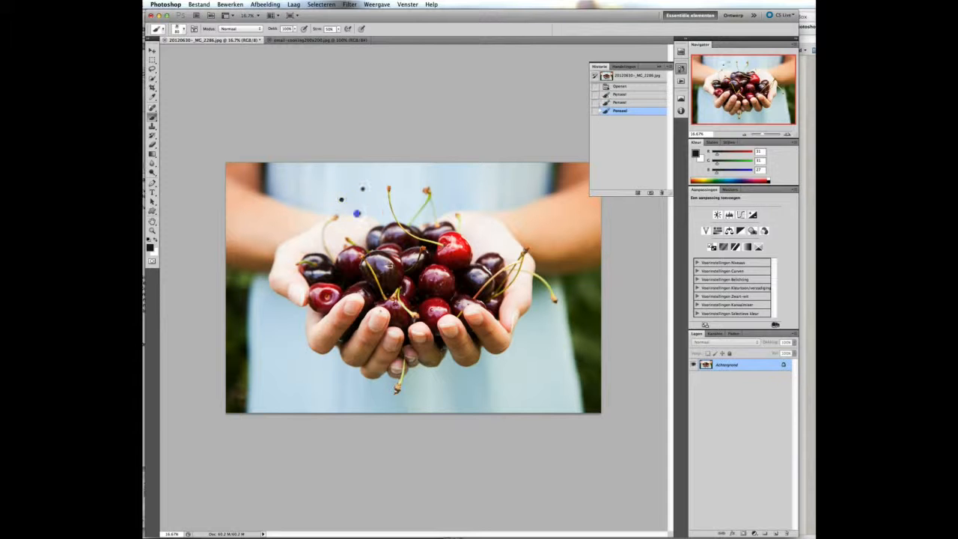
left_click(356, 215)
left_click(327, 178)
left_click(302, 206)
left_click(297, 203)
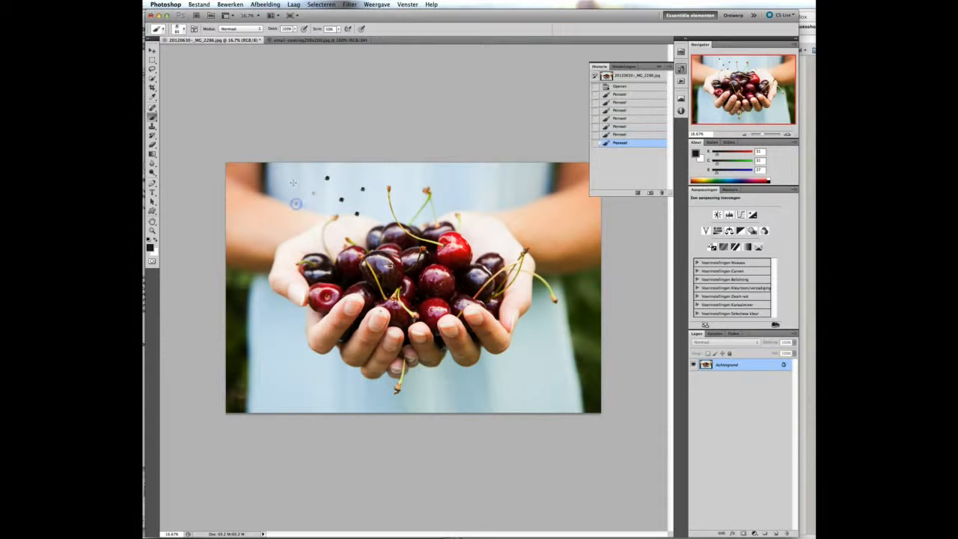
left_click(293, 180)
left_click(313, 209)
left_click(275, 195)
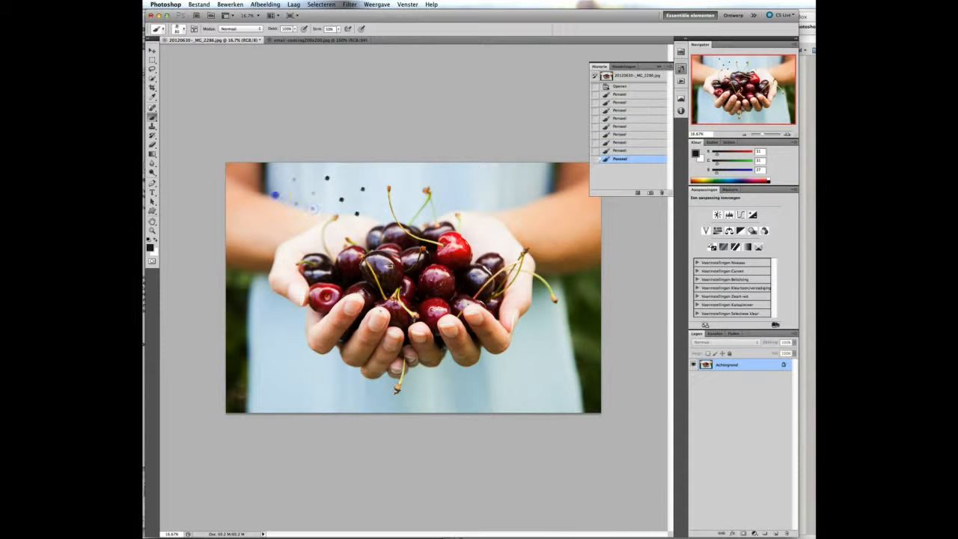
left_click(280, 178)
left_click(376, 186)
left_click(394, 180)
left_click(367, 217)
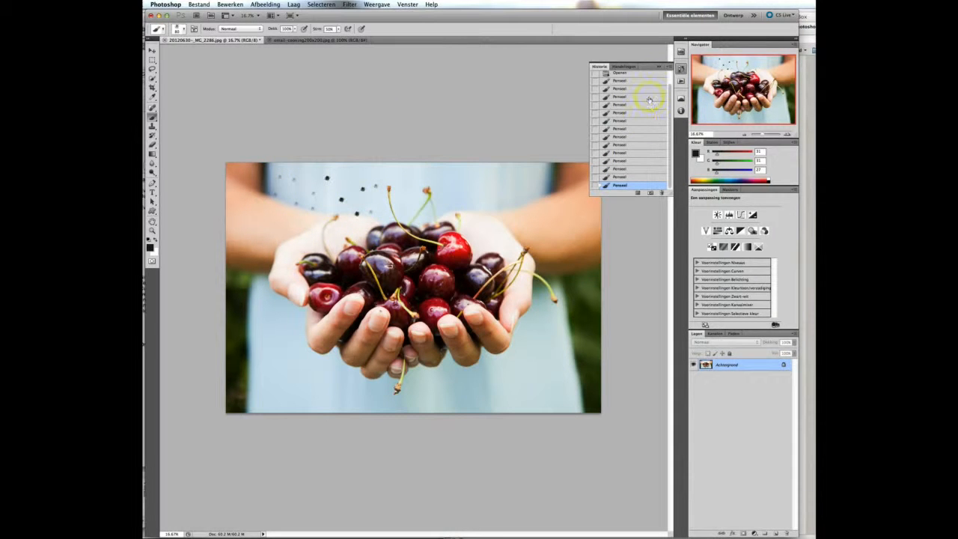
Step: Undo all brush dabs by reverting the cherries photo to its opened state in the history
scroll(669, 87, "up", 2)
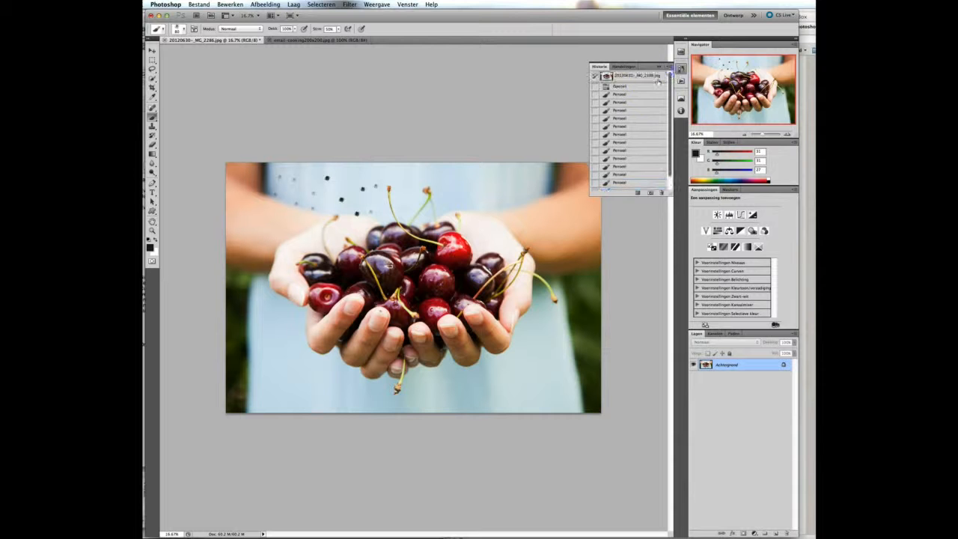
left_click(635, 87)
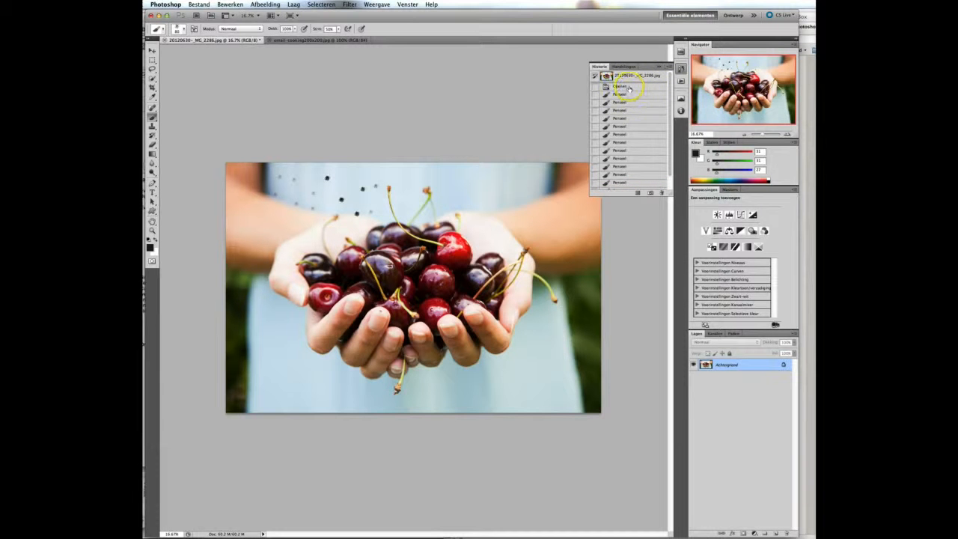
left_click(631, 87)
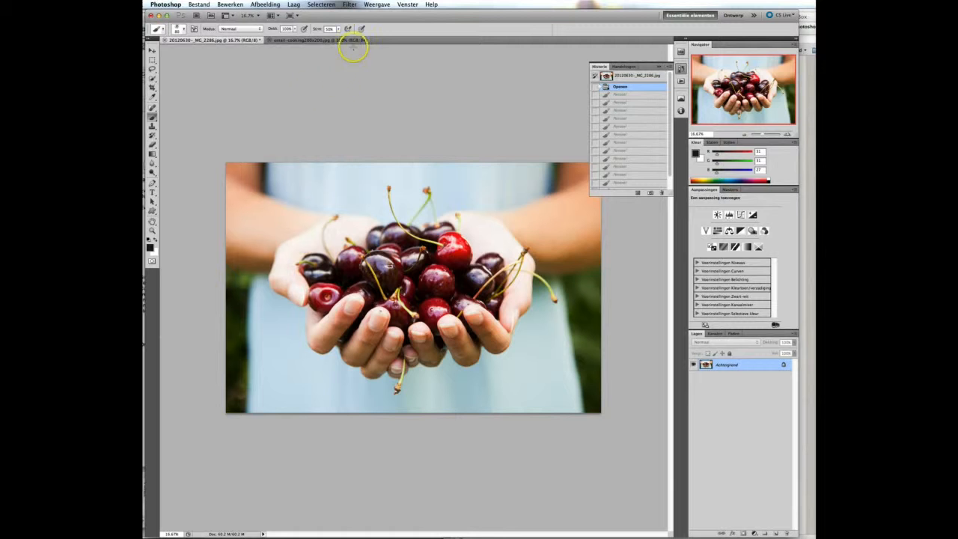
Step: Define the JungleFrog Cooking logo in email-cooking200x200.jpg as a brush preset named "COOKING brush"
left_click(315, 39)
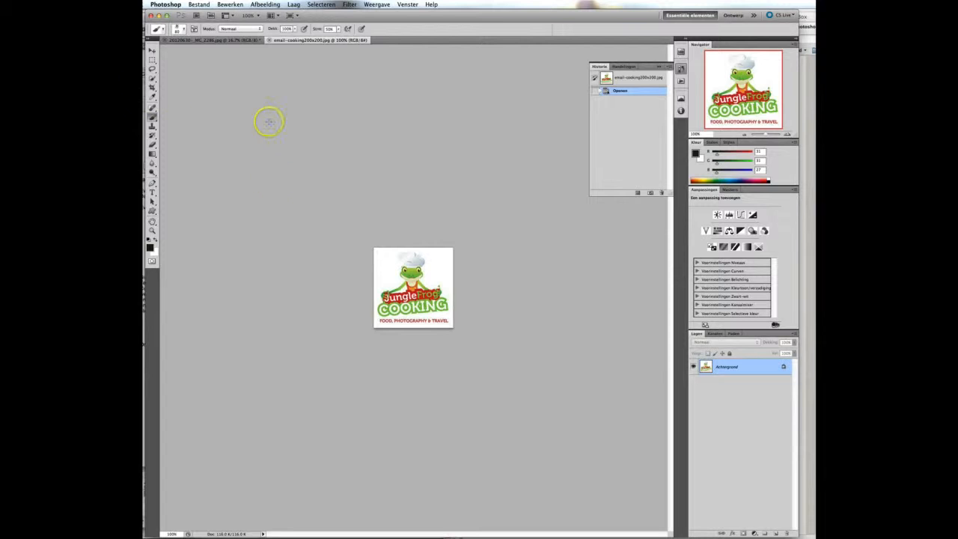
left_click(231, 4)
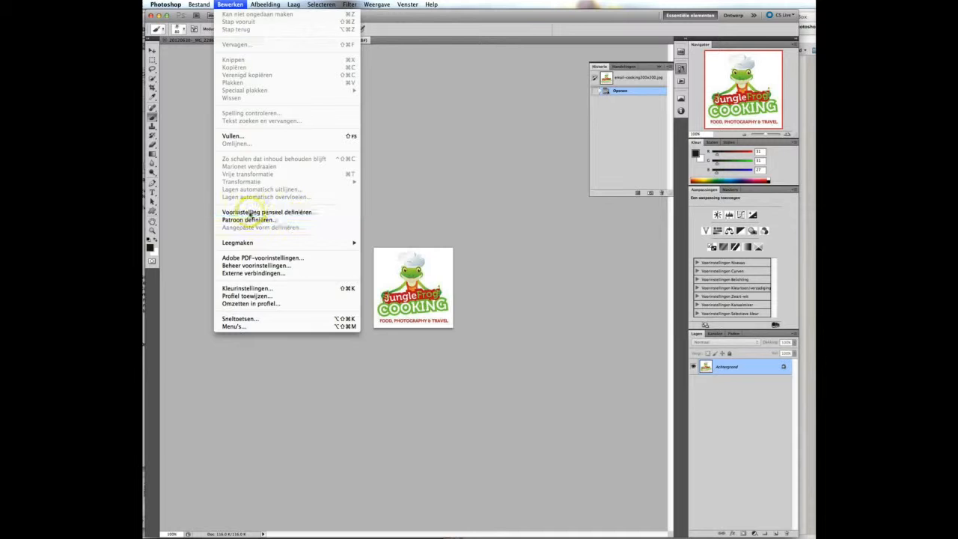
left_click(353, 210)
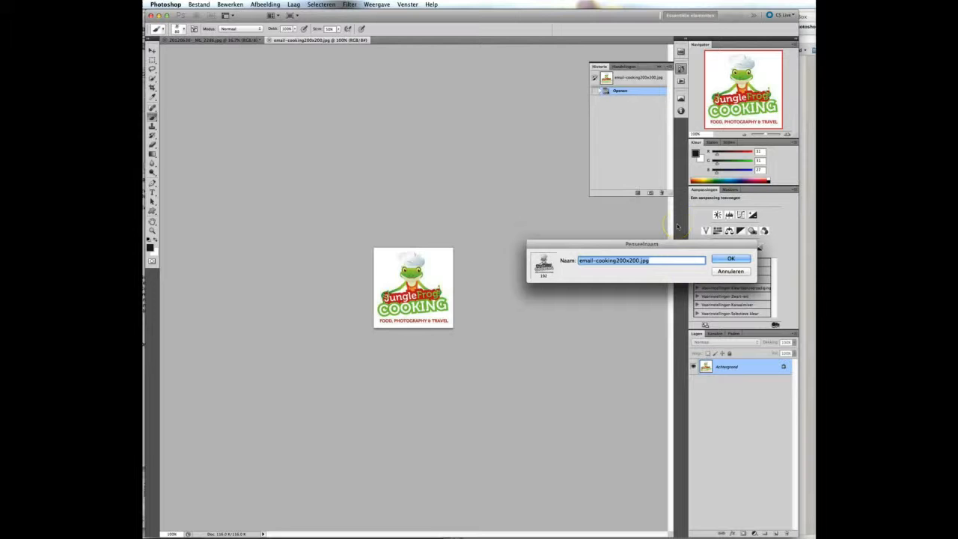
type("COOKING")
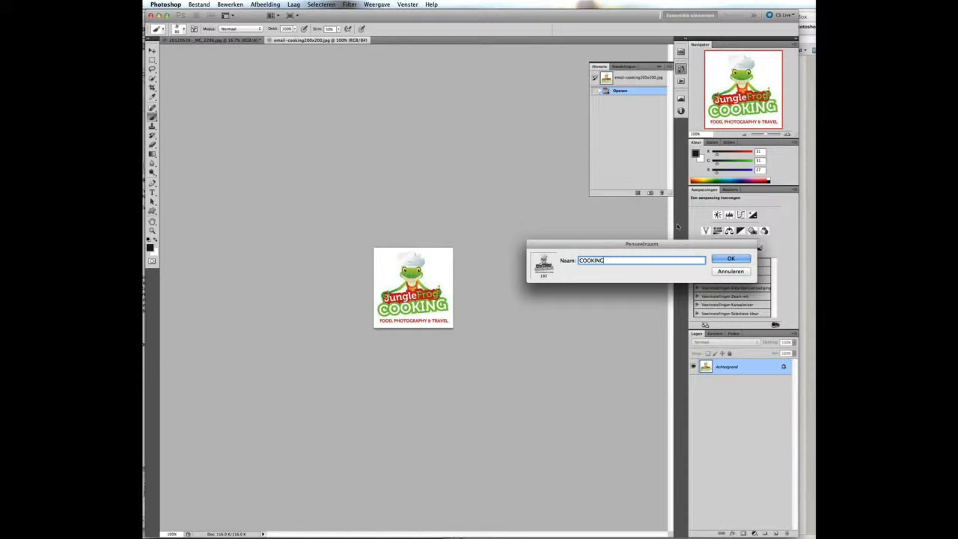
type(" brush")
key("Return")
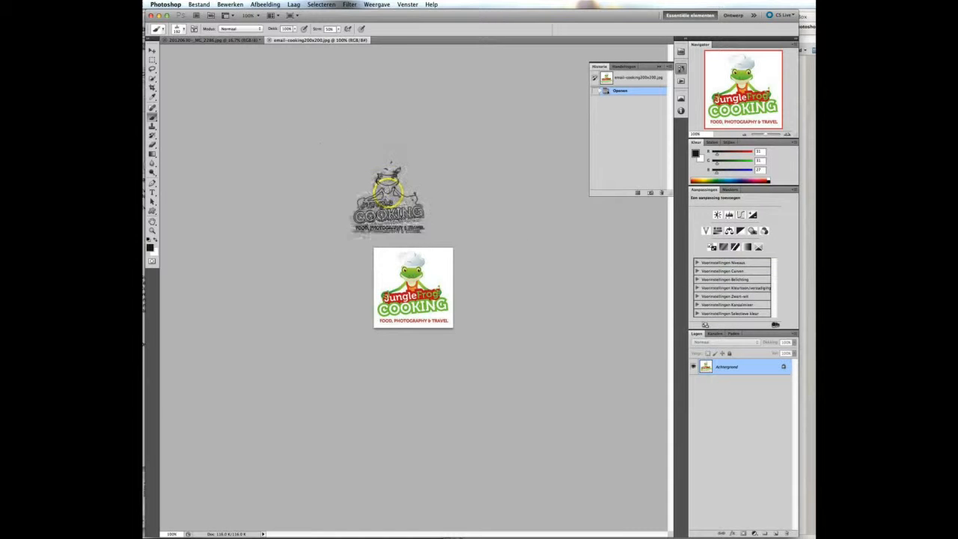
mouse_move(410, 271)
left_mouse_down()
mouse_move(413, 284)
mouse_move(410, 257)
mouse_move(416, 277)
mouse_move(402, 271)
left_mouse_up()
Step: Reduce the cherries photo's pixel dimensions with Image Size at a resolution of 72 pixels/inch
left_click(225, 39)
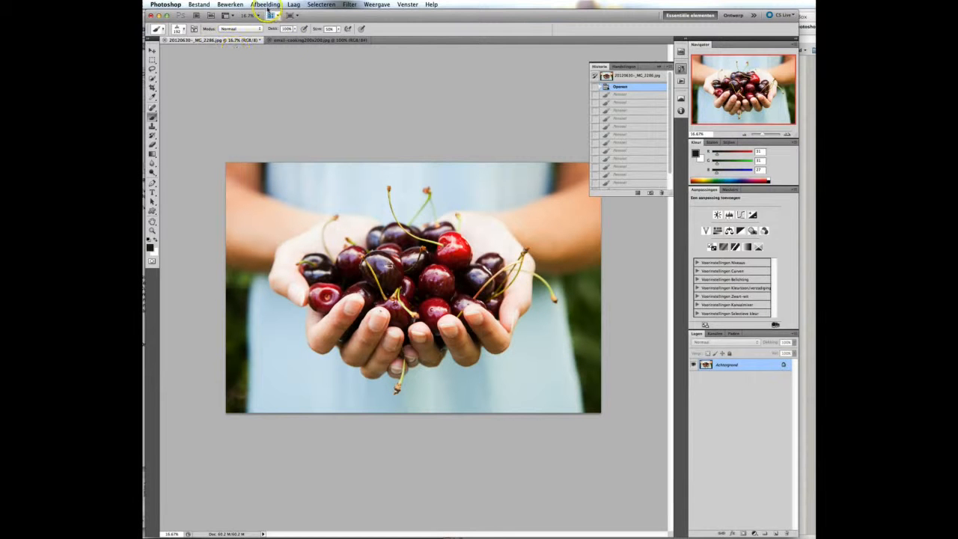
left_click(266, 6)
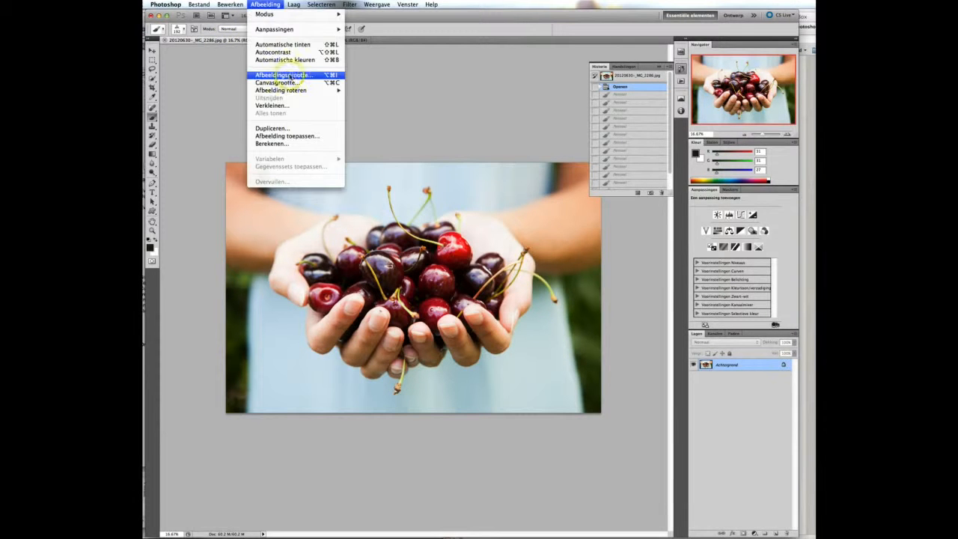
left_click(288, 76)
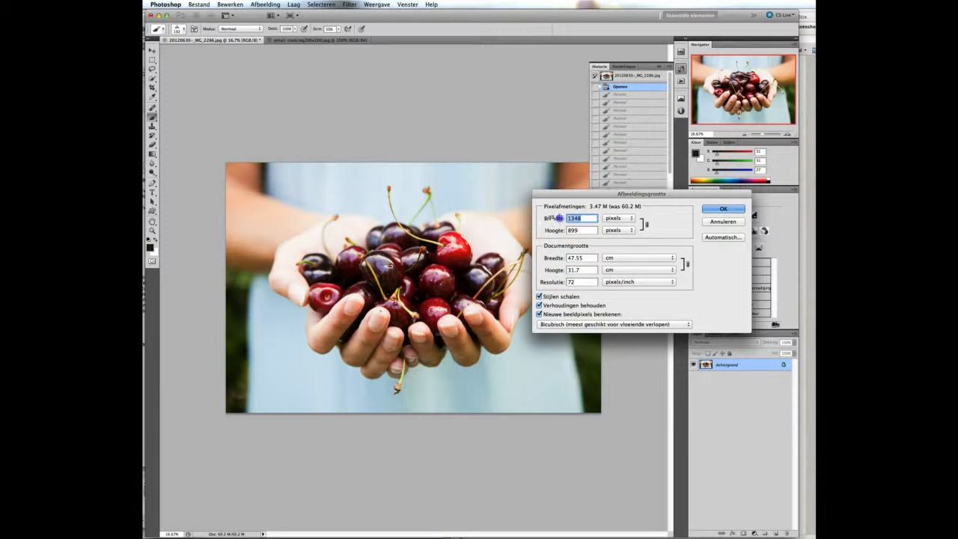
left_click(718, 213)
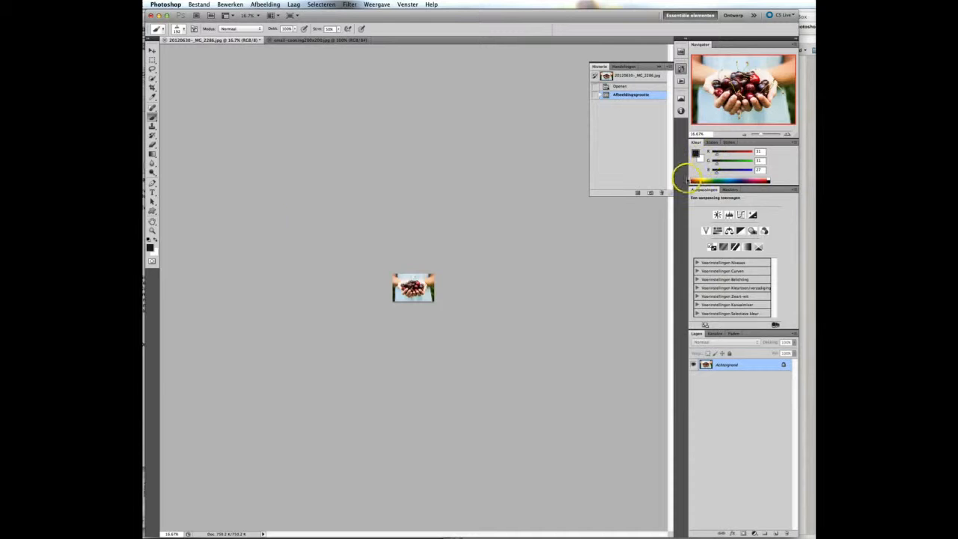
key("super+1")
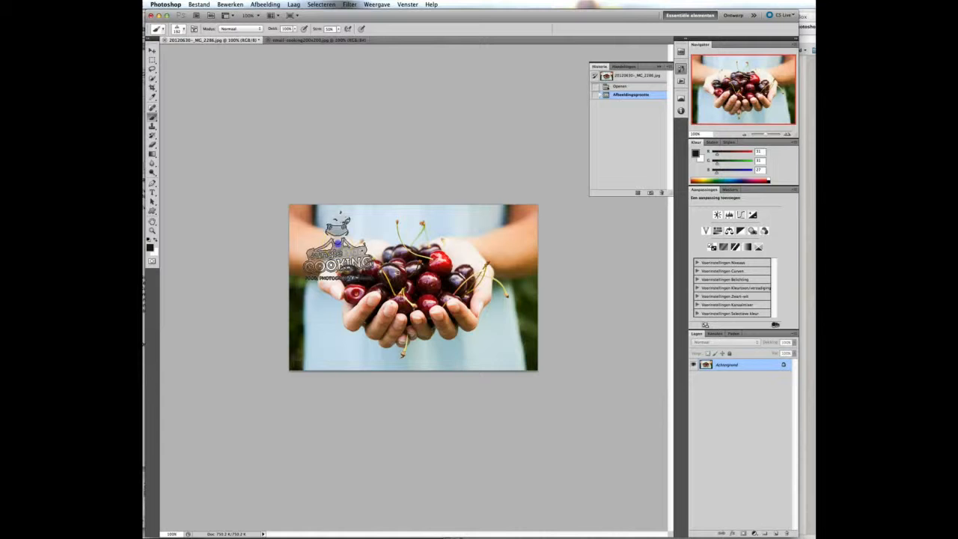
Step: Stamp the logo brush once near each corner and once in the centre of the cherries photo
left_click(337, 244)
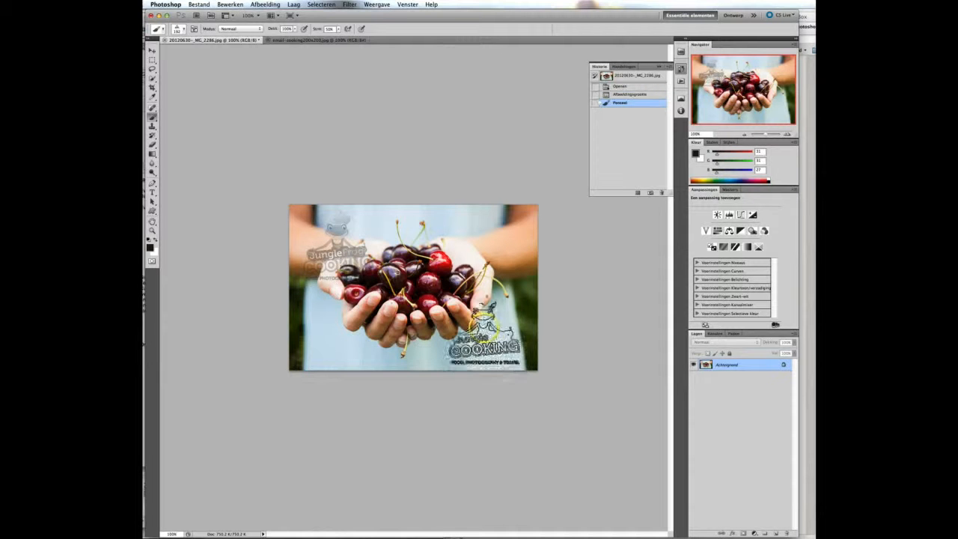
left_click(485, 332)
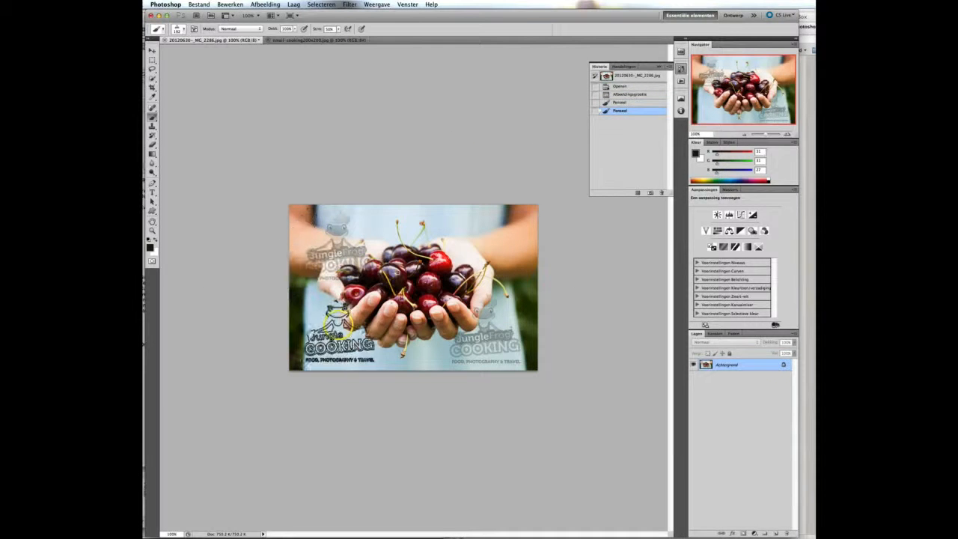
left_click(341, 330)
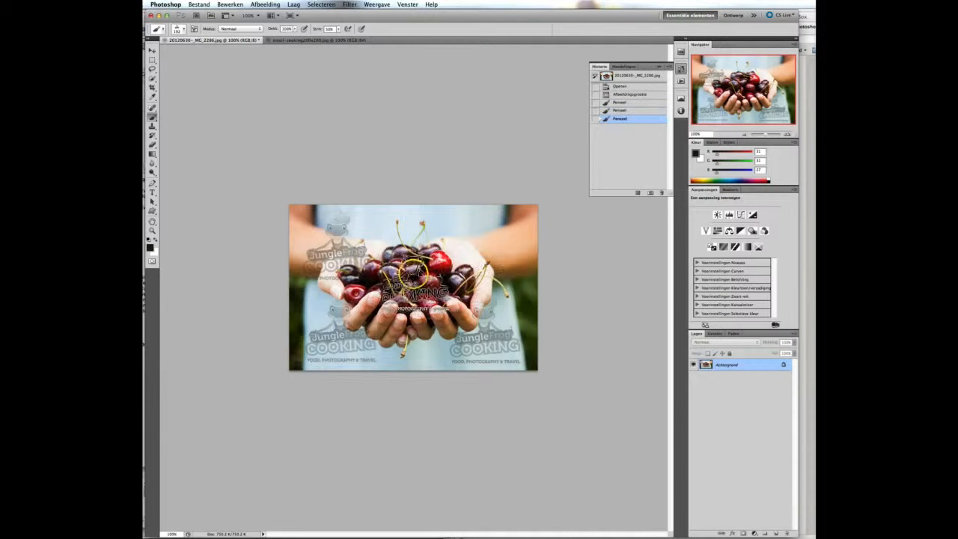
left_click(412, 280)
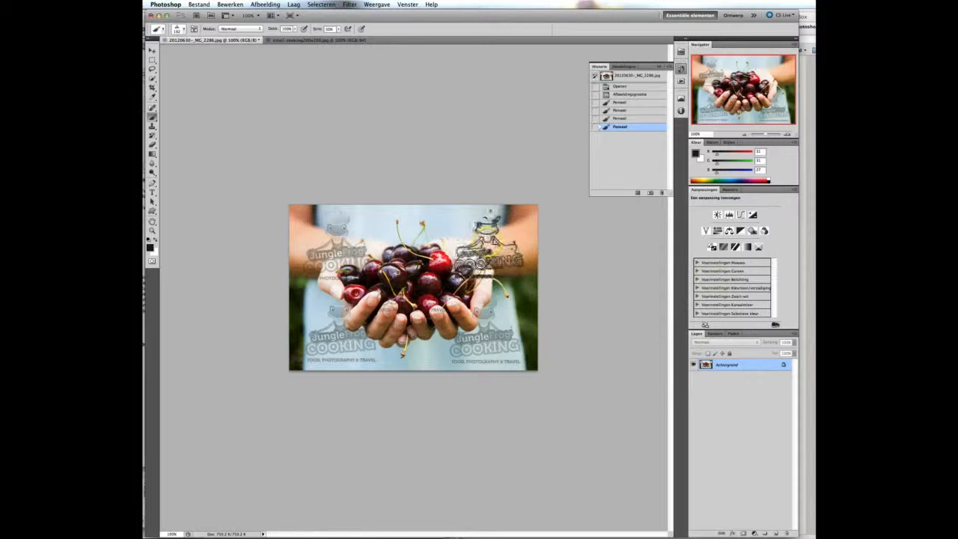
left_click(487, 246)
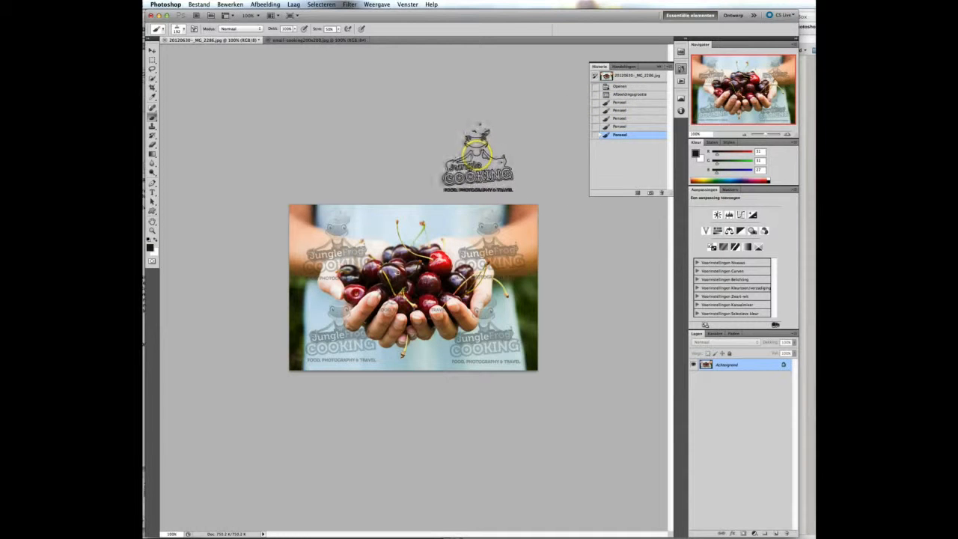
Step: Undo the logo stamps by returning to the resized state in the history, and duplicate the background layer
left_click(632, 94)
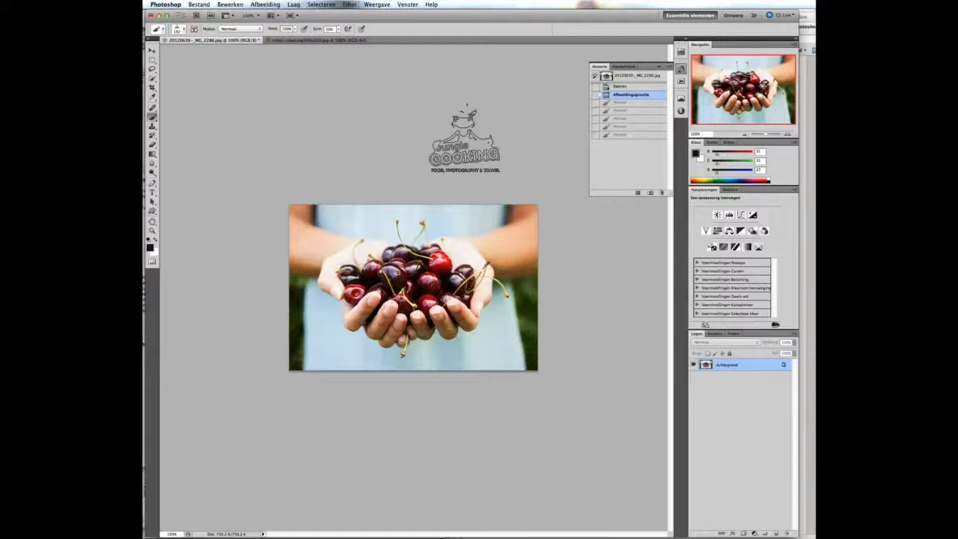
key("super+j")
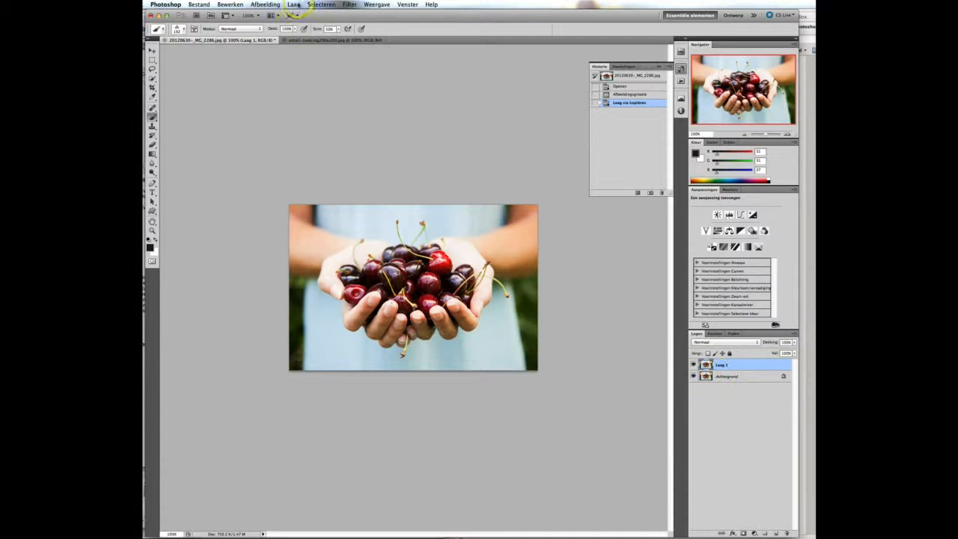
left_click(293, 5)
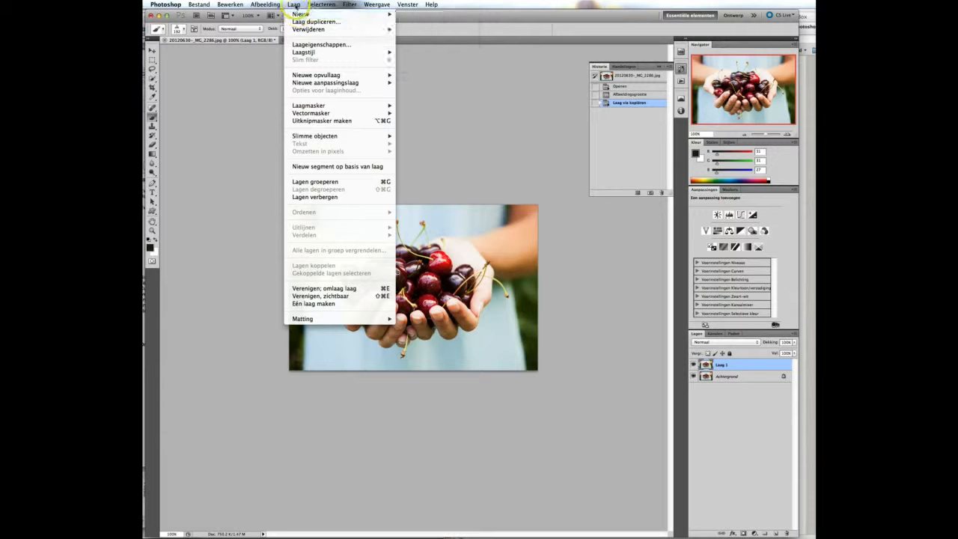
mouse_move(299, 14)
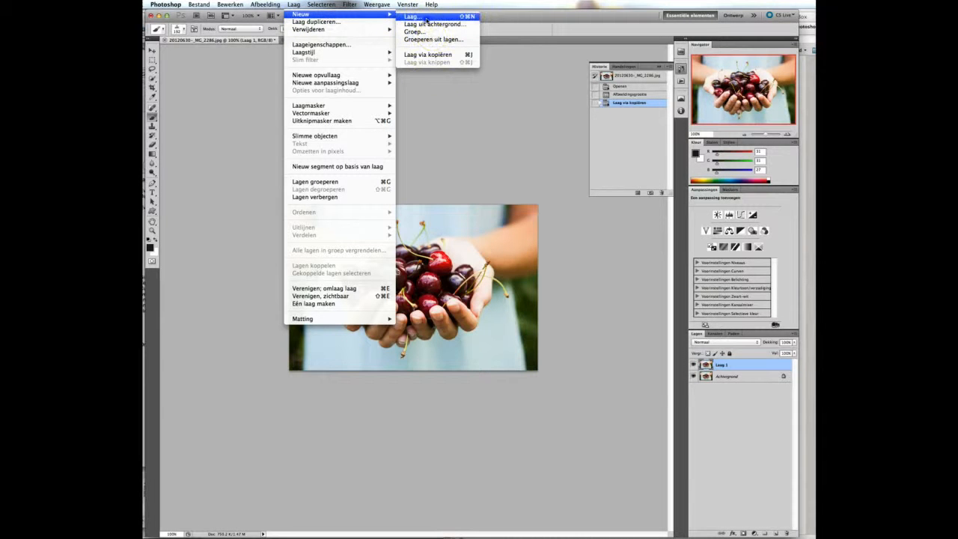
left_click(427, 17)
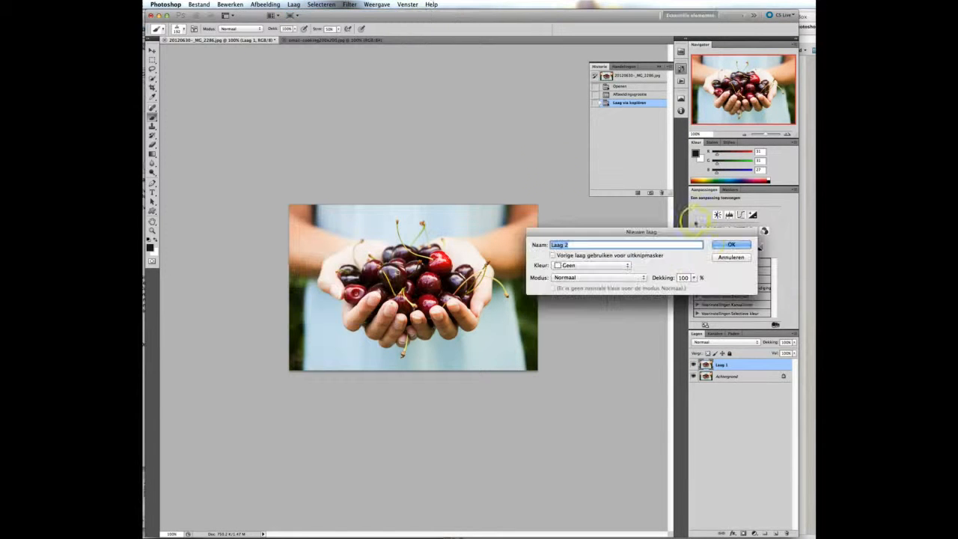
left_click(728, 258)
left_click(295, 5)
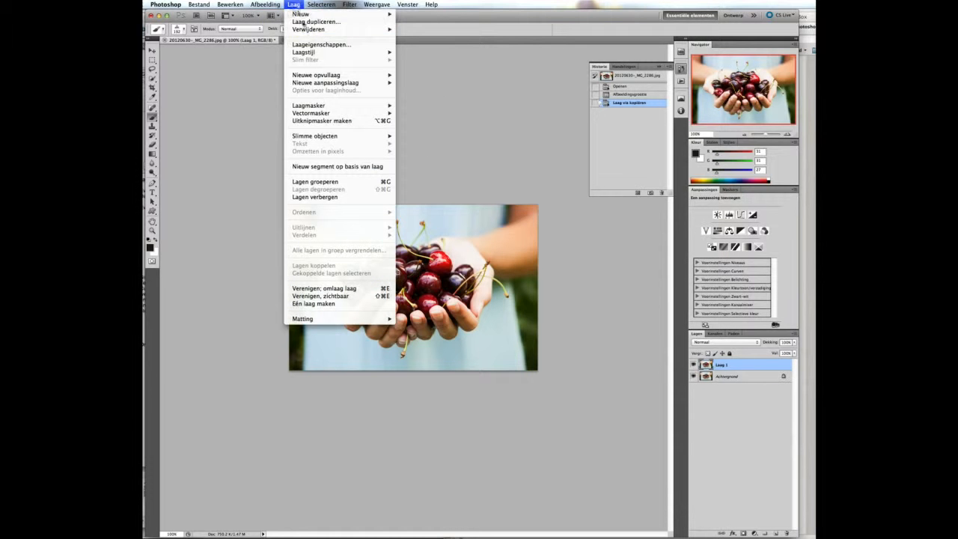
mouse_move(302, 15)
left_click(446, 25)
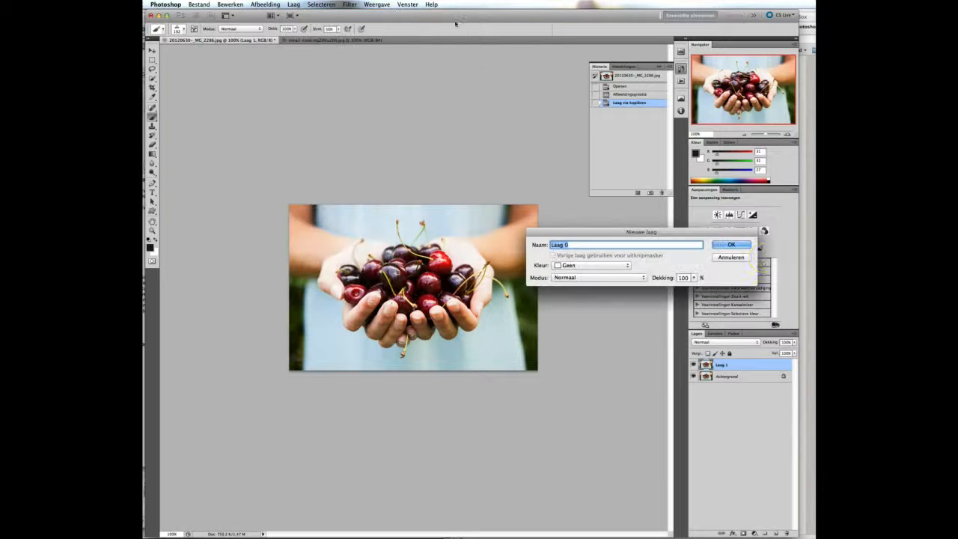
left_click(730, 245)
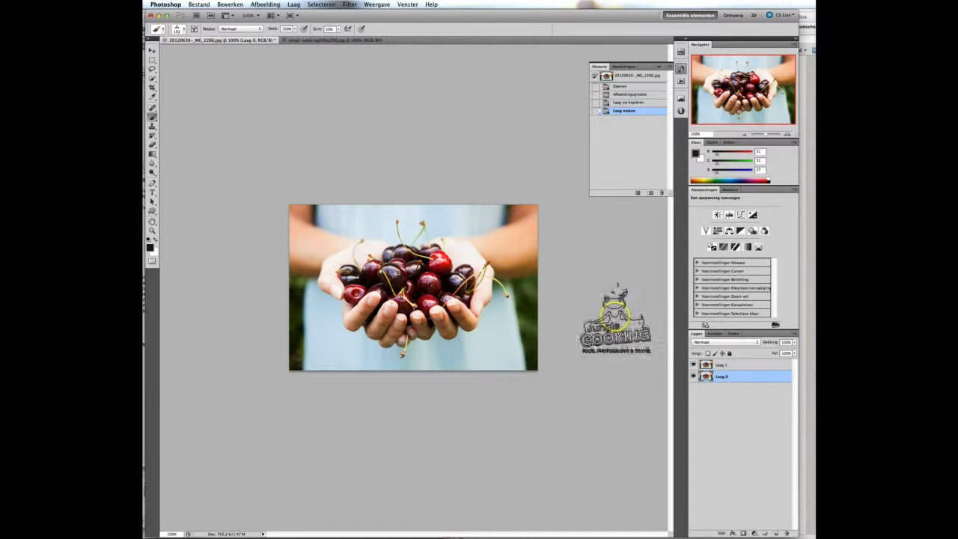
key("super+z")
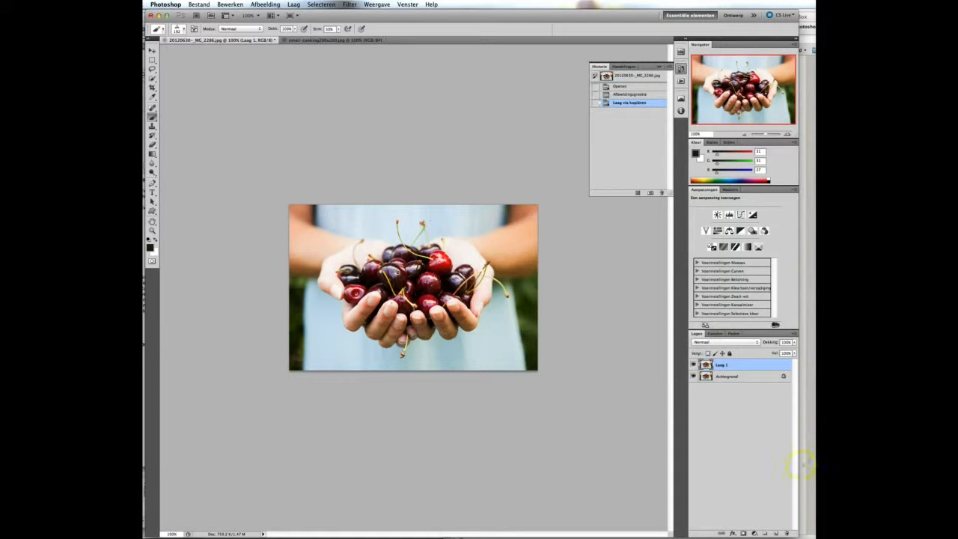
left_click(754, 533)
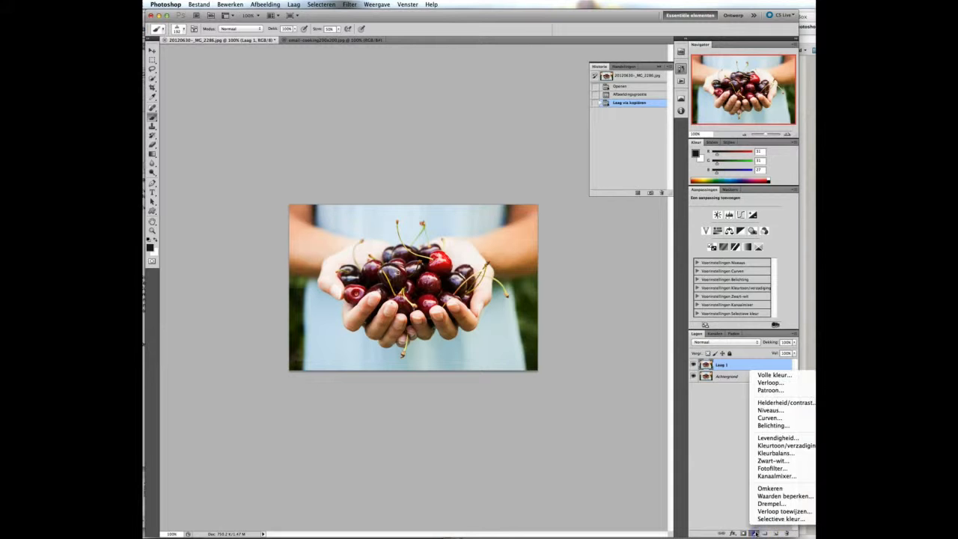
left_click(753, 533)
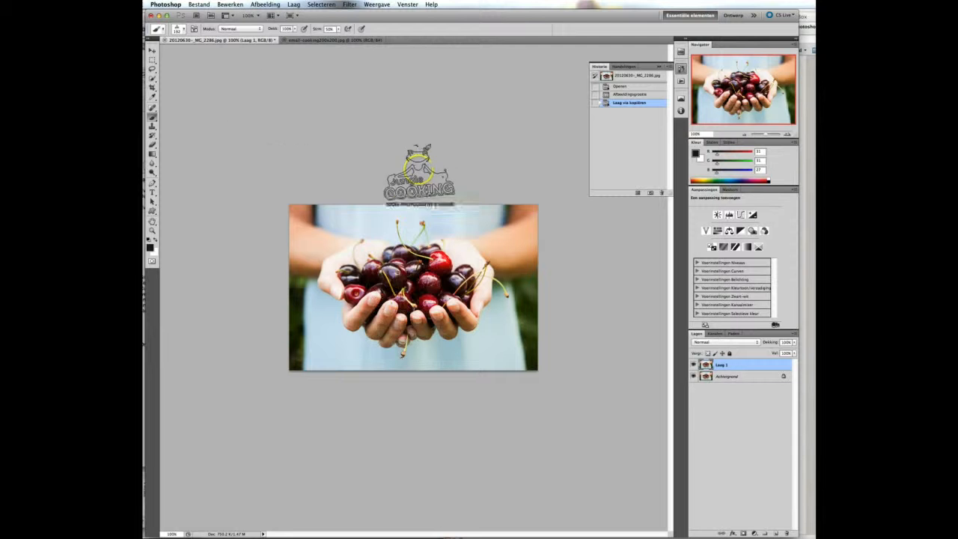
Step: Stamp the logo brush near the photo's upper-left corner on the duplicated layer and lower that layer's opacity to 29%
left_click_drag(417, 166, 333, 233)
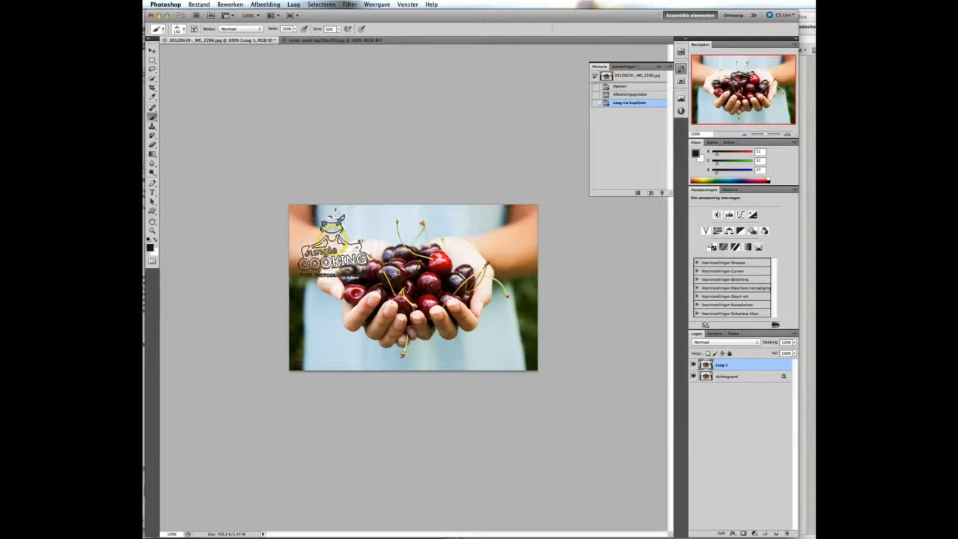
left_click(333, 234)
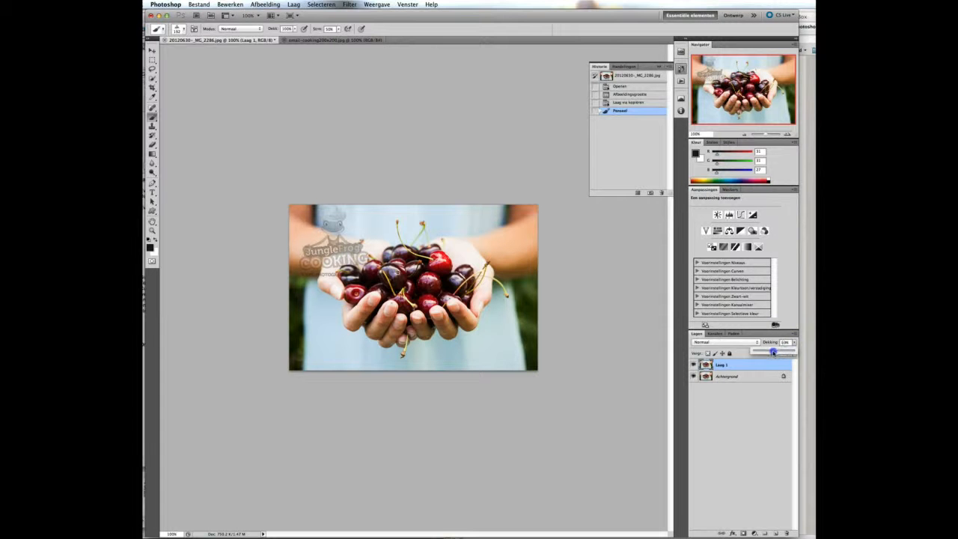
left_click_drag(763, 351, 758, 352)
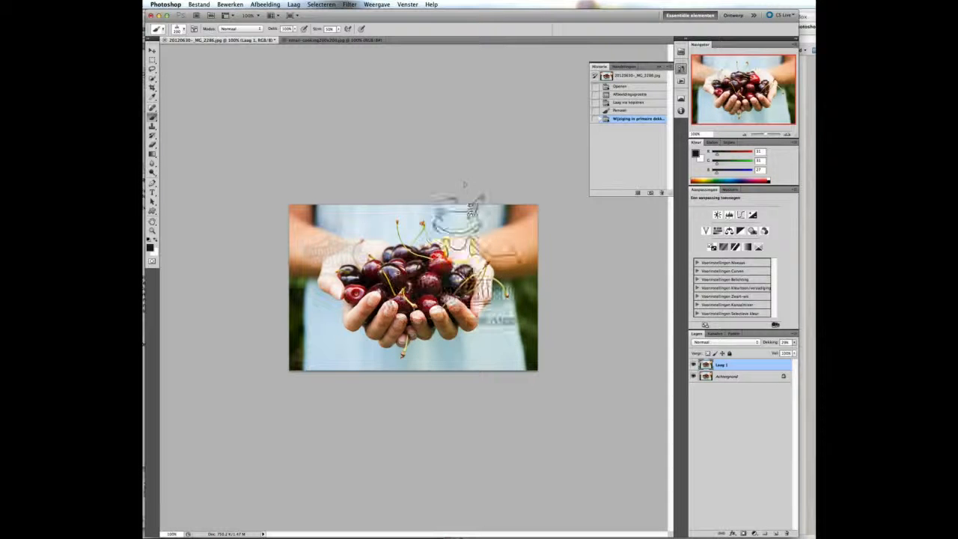
Step: Vary the logo brush size and stamp a logo in the upper-right part of the photo
key("bracketright")
key("bracketright")
key("bracketright")
key("bracketright")
key("bracketleft")
key("bracketleft")
key("bracketleft")
key("bracketleft")
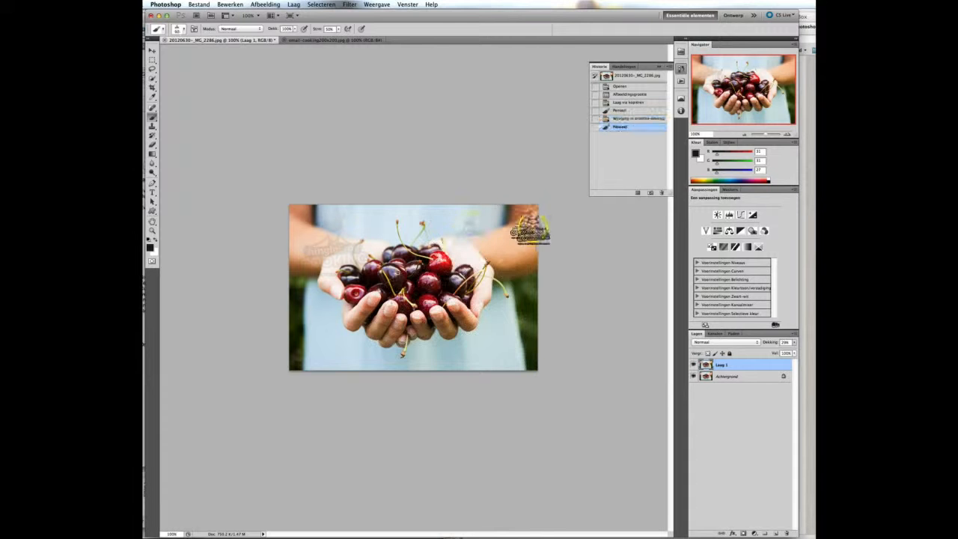
Step: Enlarge the logo brush to 250 px and stamp it in the lower-right and lower-left parts of the photo
key("bracketright")
key("bracketright")
key("bracketright")
key("bracketright")
key("bracketright")
key("bracketright")
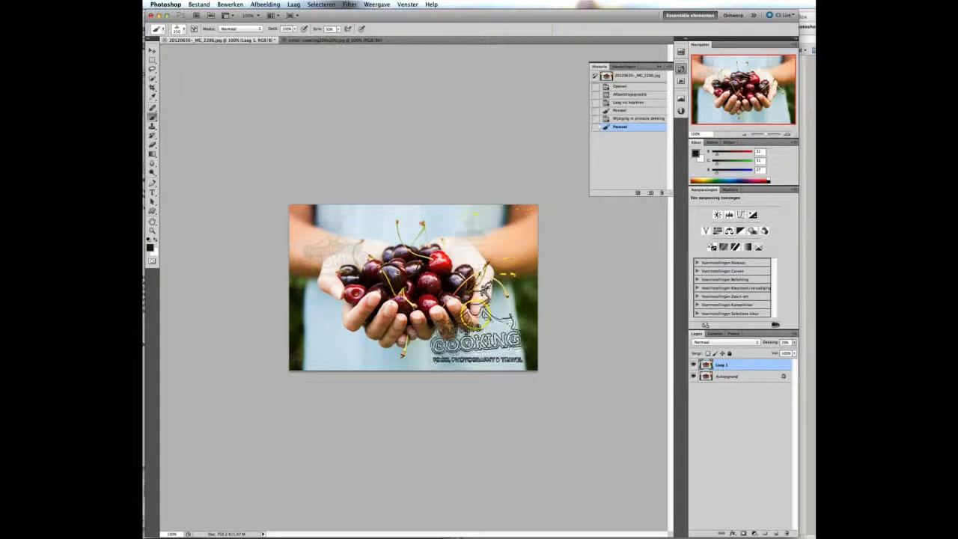
left_click(478, 322)
left_click(347, 320)
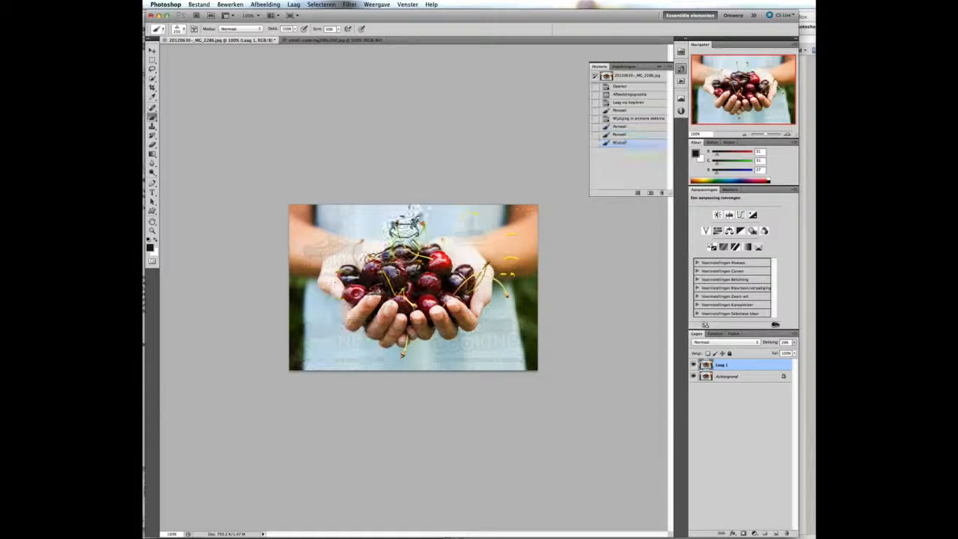
Step: Stamp the logo brush repeatedly across the cherries, both hands and the upper part of the photo
left_click(407, 252)
left_click(488, 278)
left_click(339, 280)
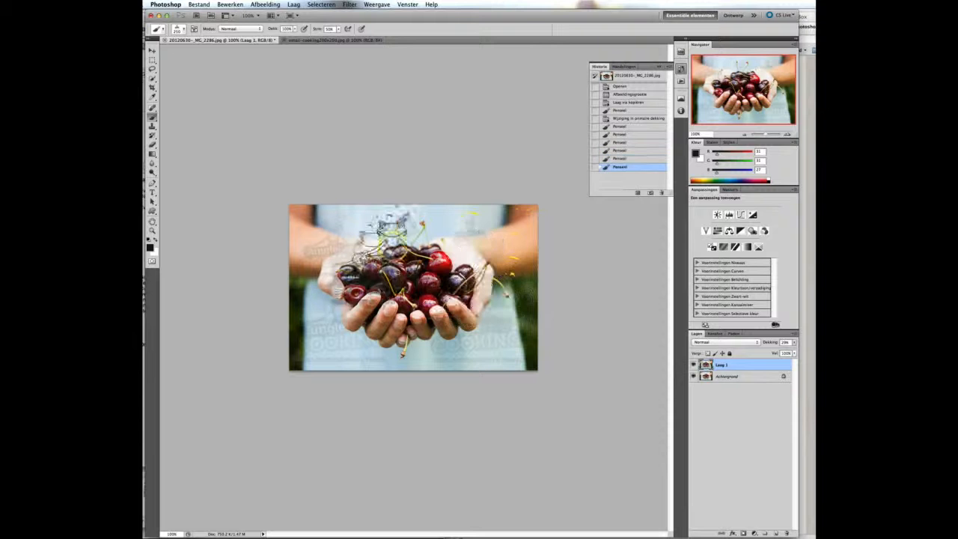
left_click(391, 248)
left_click(371, 247)
left_click(434, 247)
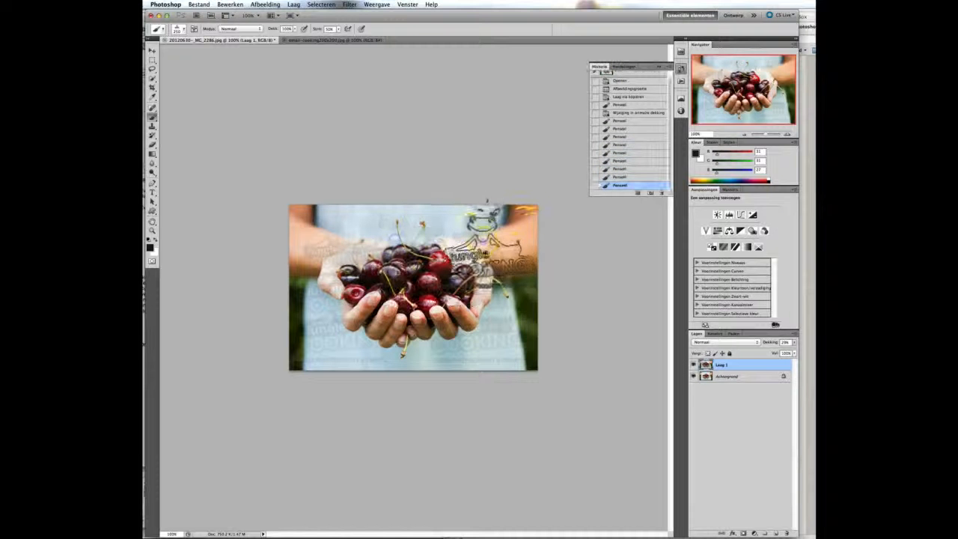
left_click(491, 244)
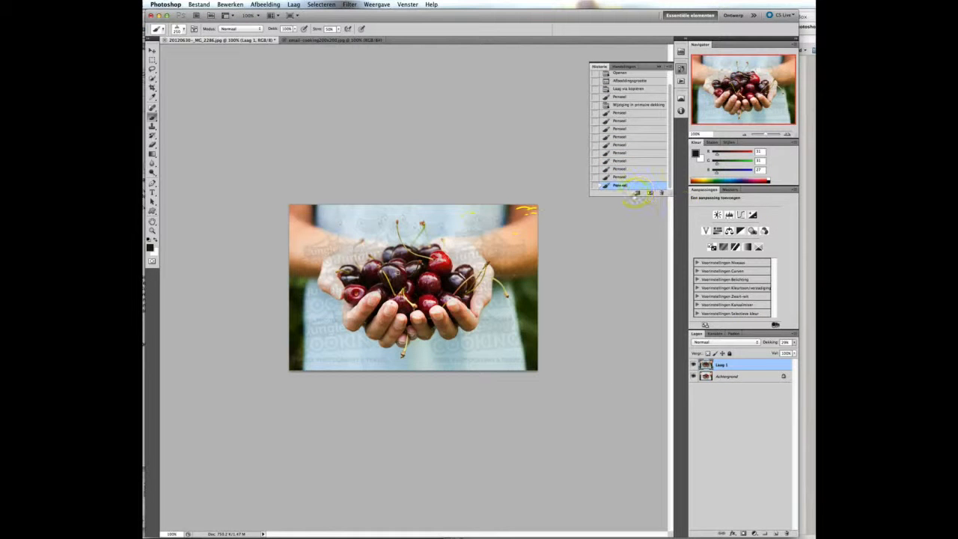
Step: Hide and show the watermarked layer to compare it with the original, and stamp another logo over the lower centre
left_click(692, 364)
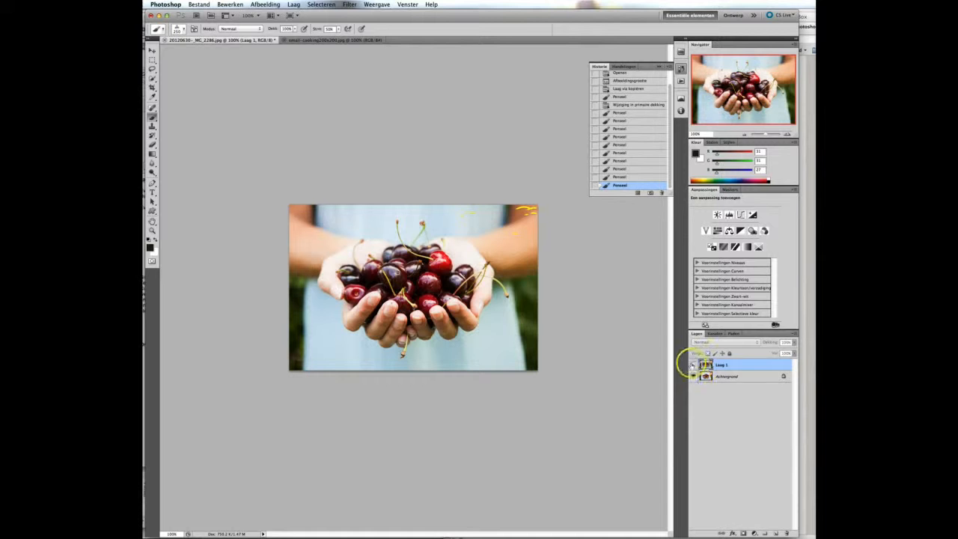
left_click(693, 363)
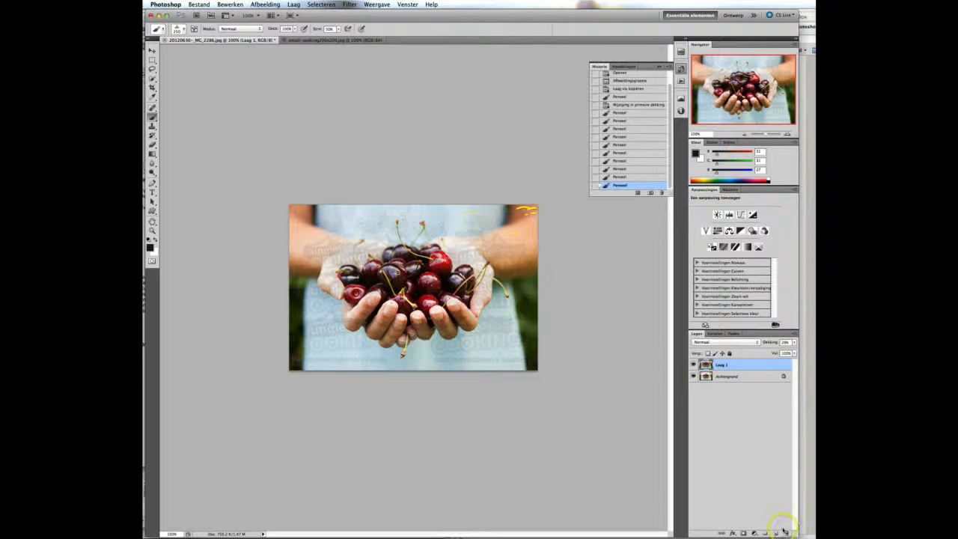
left_click(435, 325)
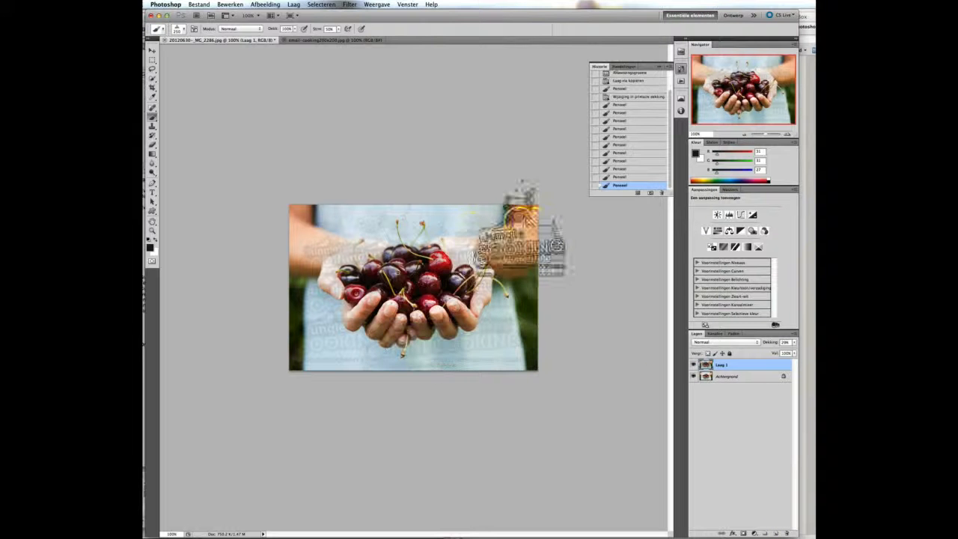